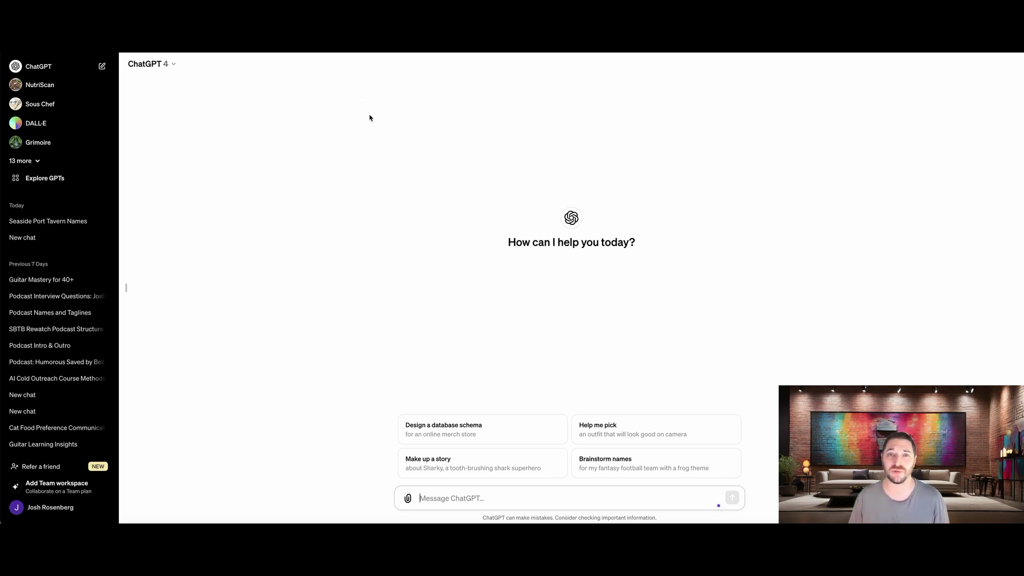
Step: Look over the model list and the expanded sidebar GPT list, leaving both unchanged
click(164, 68)
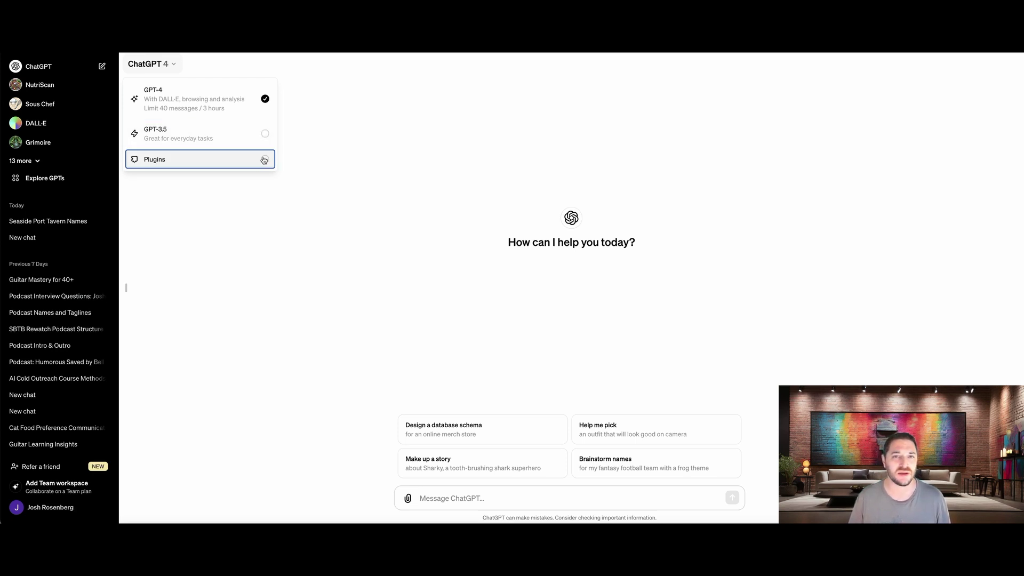
click(333, 109)
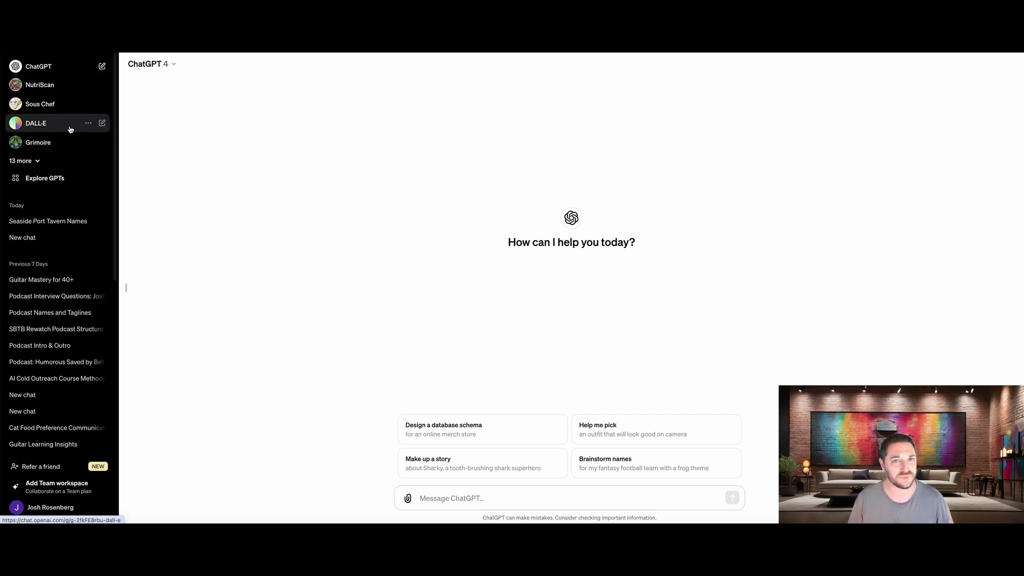
click(38, 162)
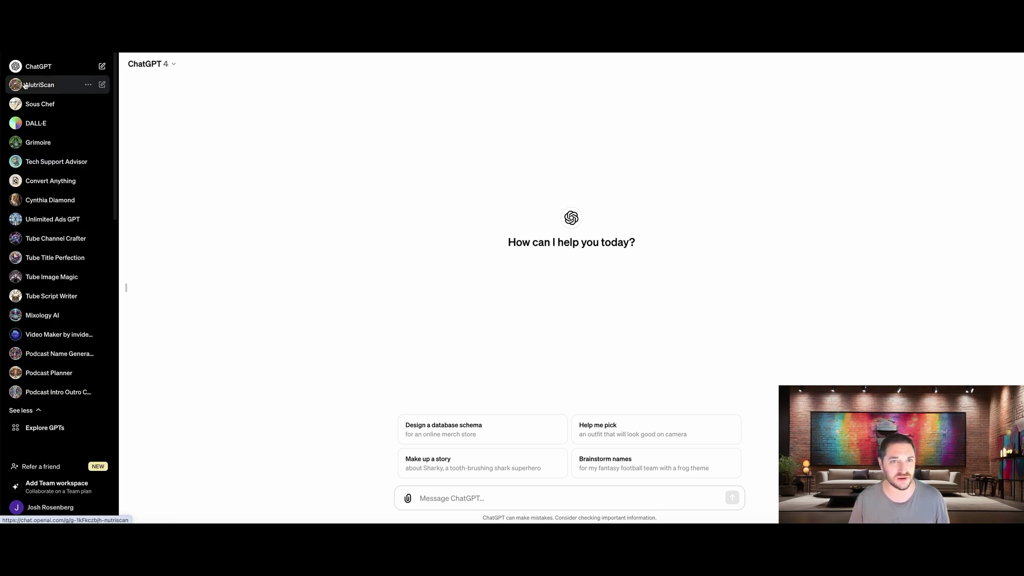
scroll(40, 176, down, 5)
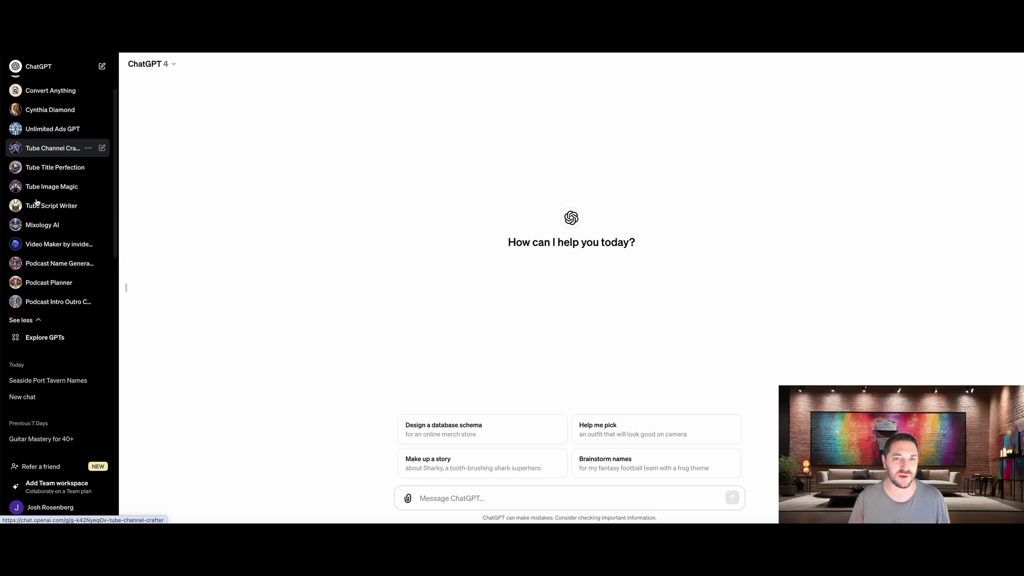
scroll(32, 216, up, 5)
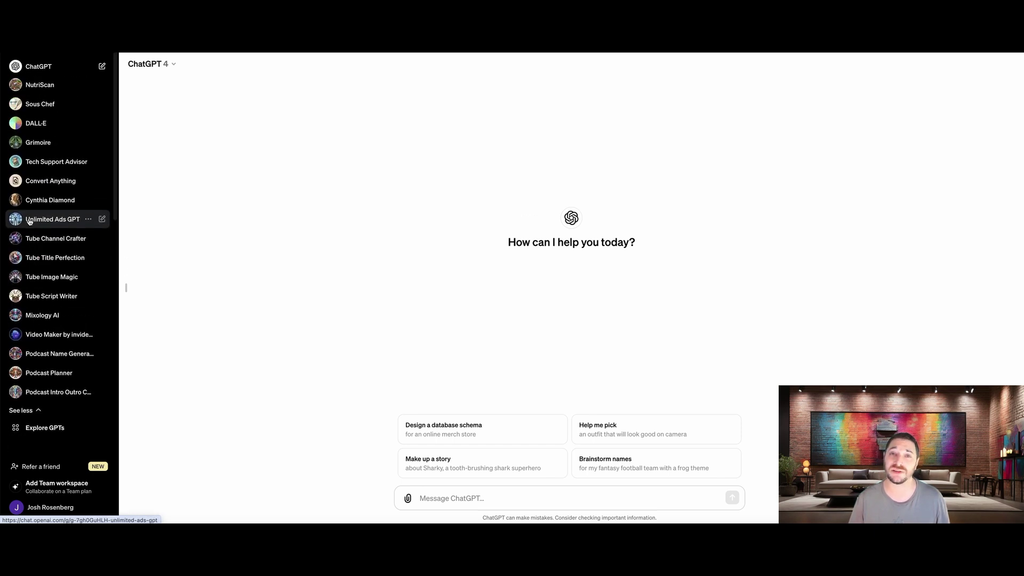
scroll(48, 256, down, 5)
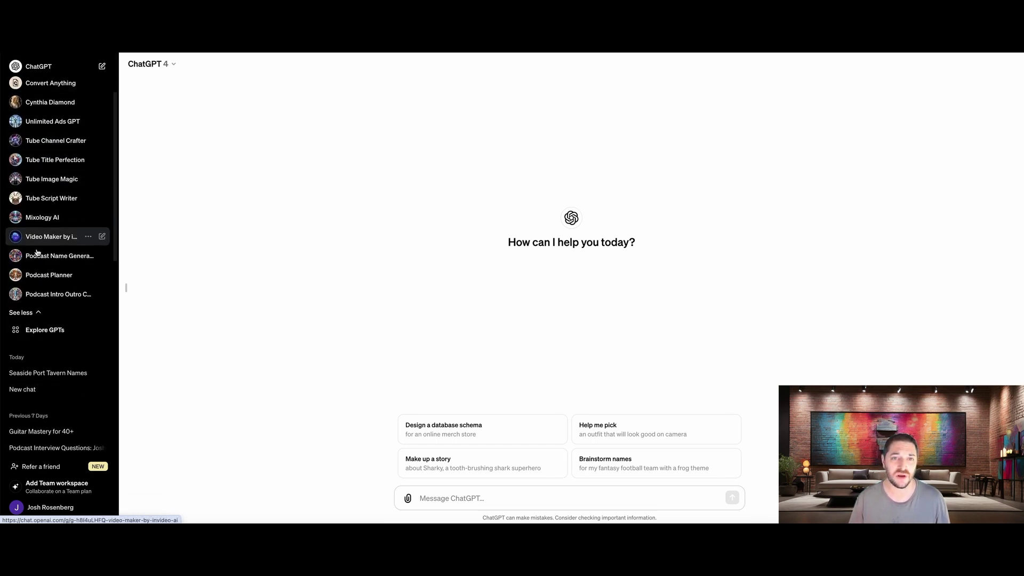
click(37, 300)
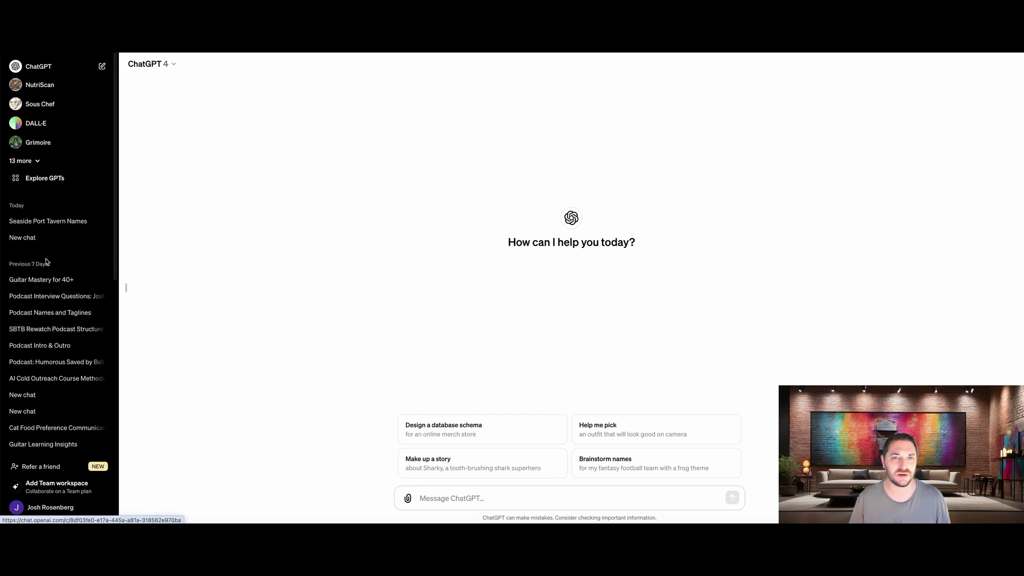
Step: Browse the Explore GPTs page through its Featured, Trending, By ChatGPT and DALL·E sections
click(43, 184)
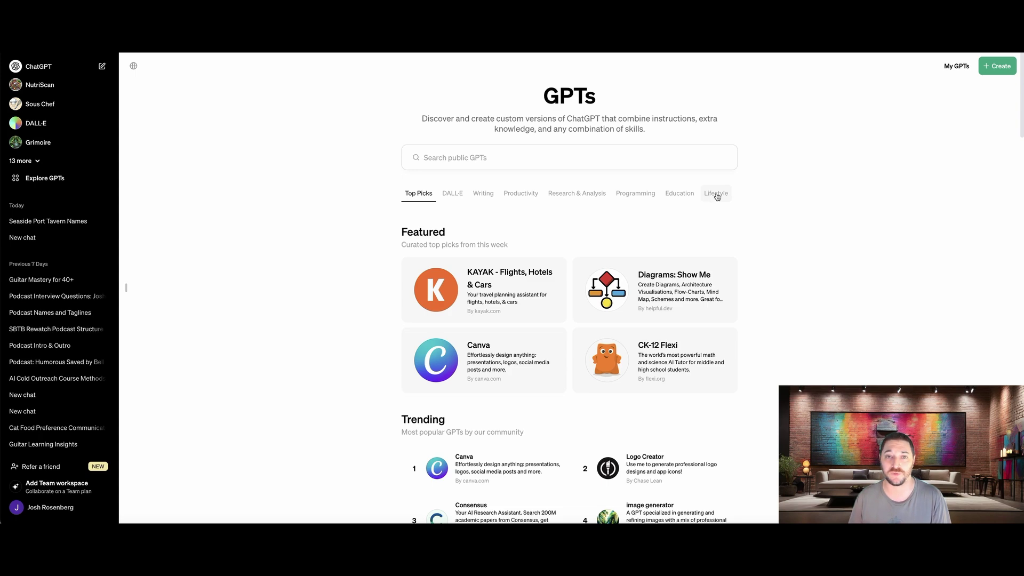
scroll(752, 266, down, 5)
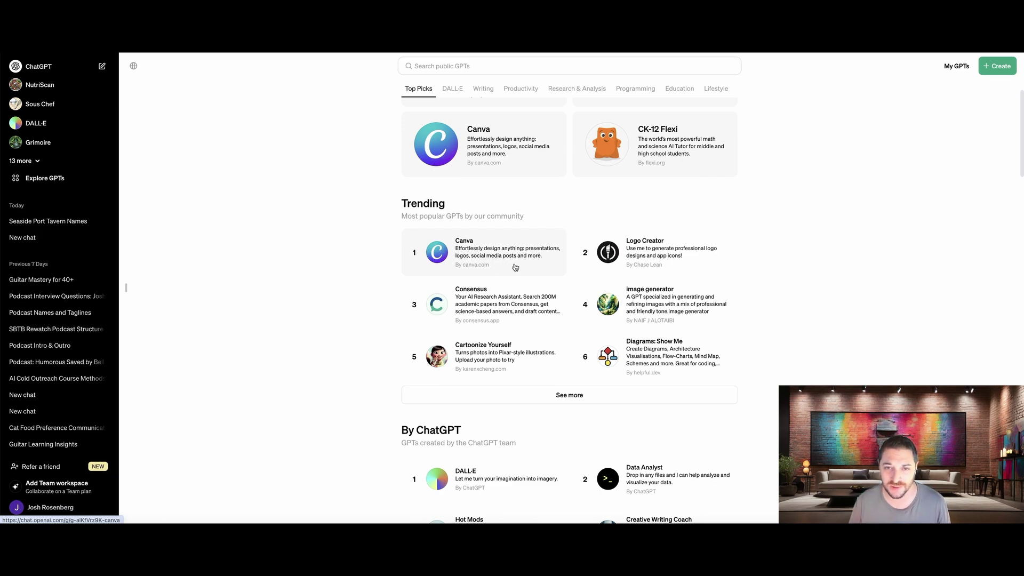
scroll(515, 269, down, 1)
scroll(586, 256, down, 4)
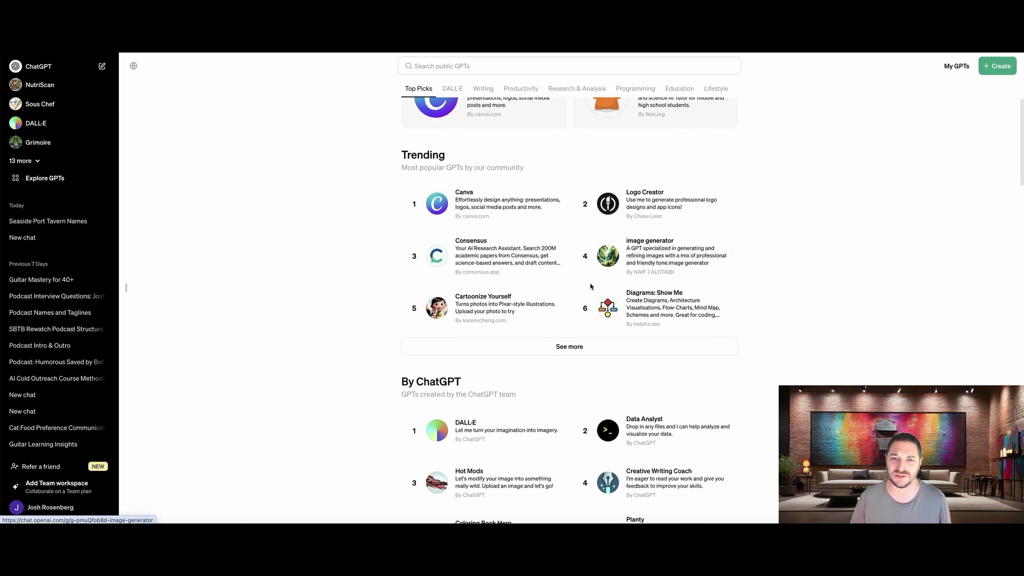
scroll(583, 284, down, 3)
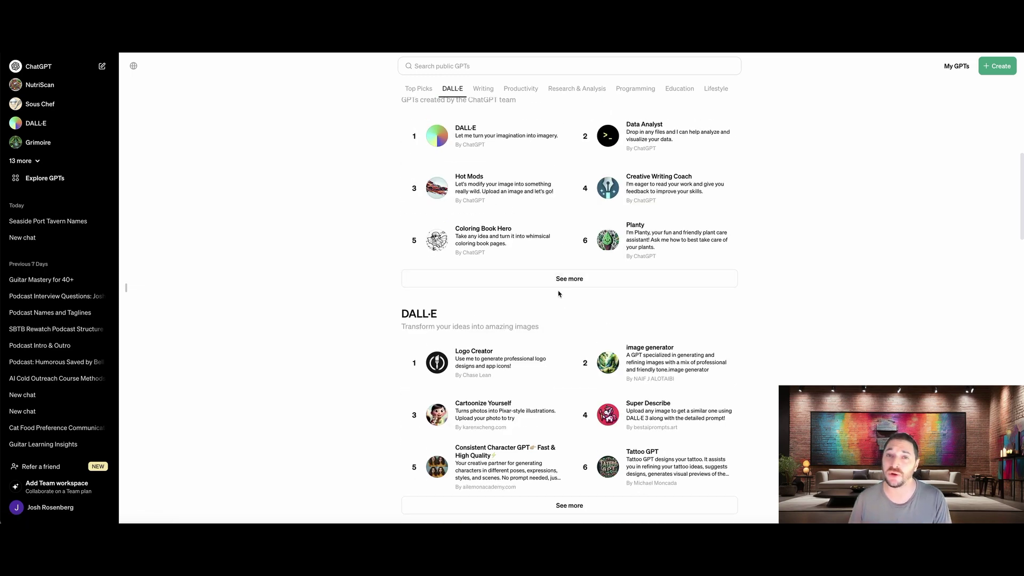
scroll(559, 295, up, 7)
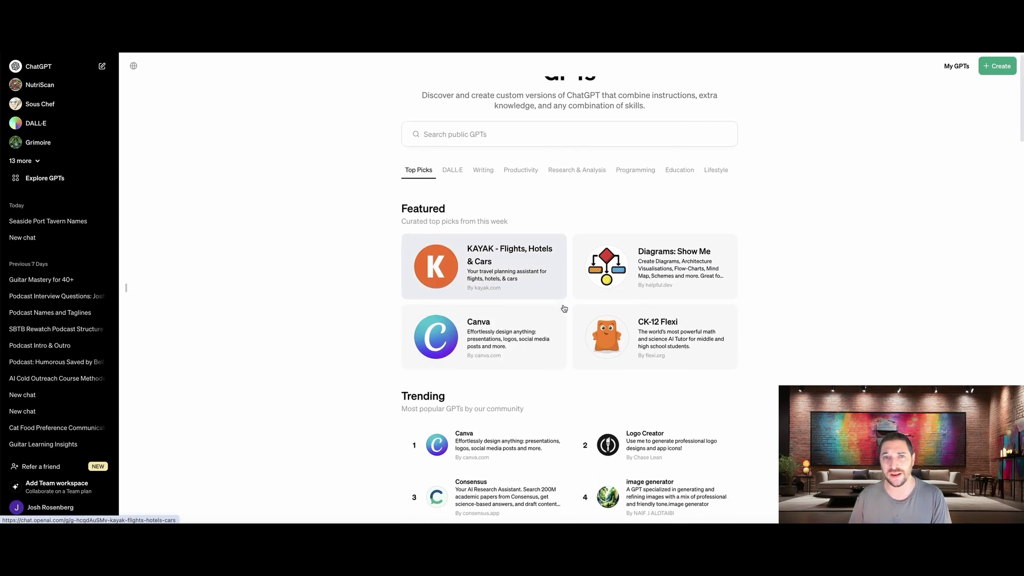
scroll(556, 320, up, 1)
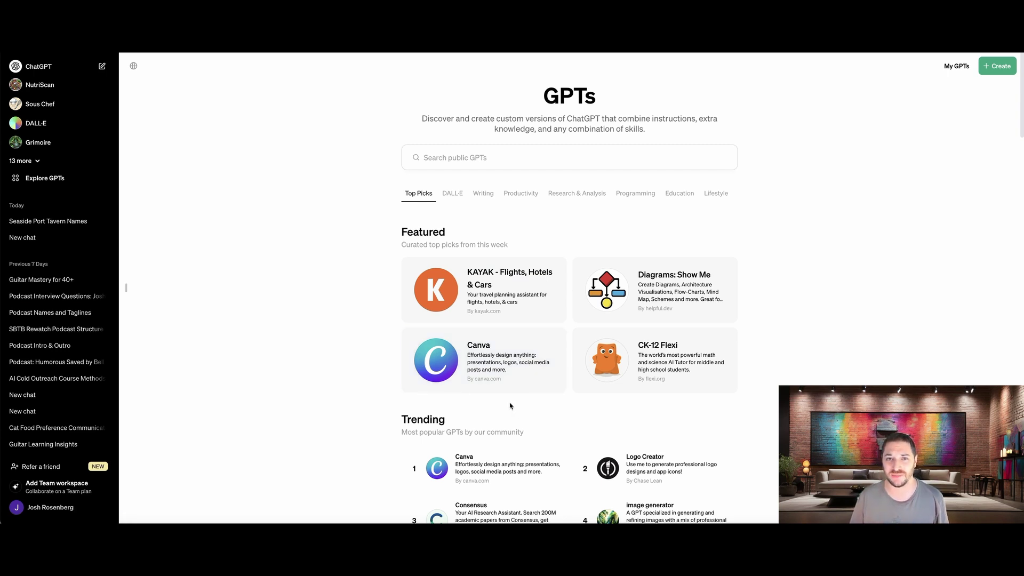
scroll(506, 394, down, 1)
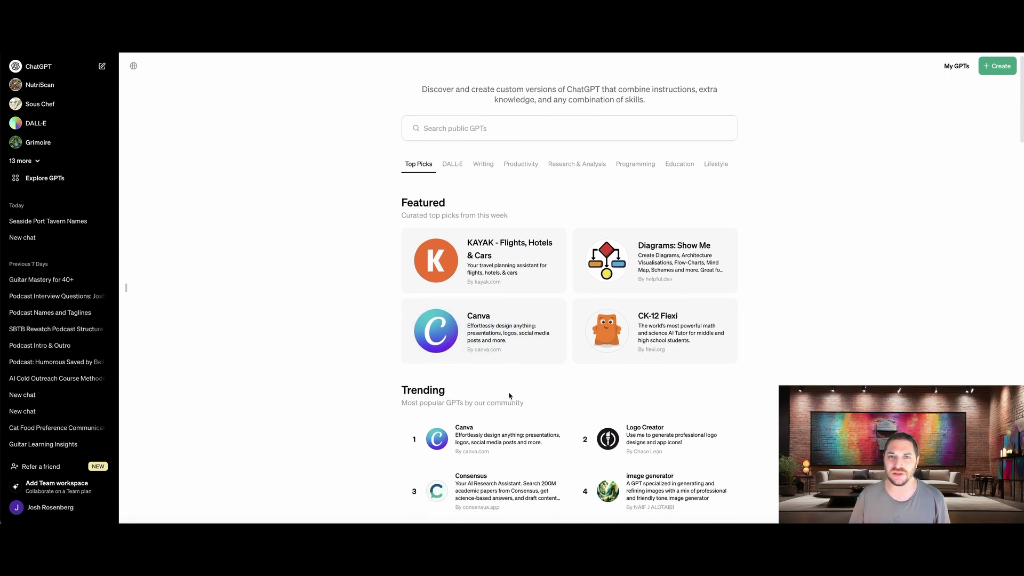
scroll(581, 399, down, 3)
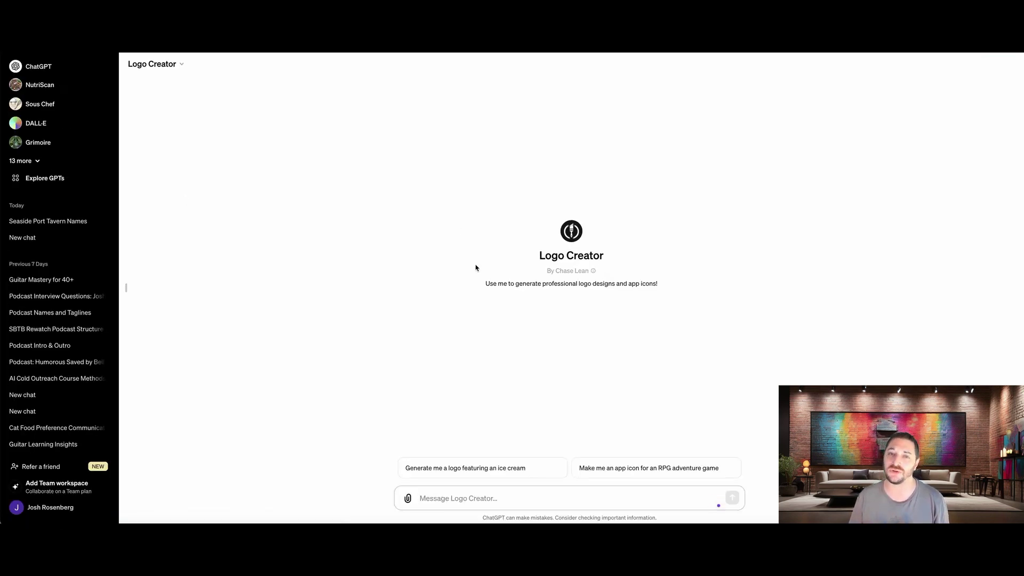
Step: Pin Logo Creator to the sidebar with Keep in sidebar and expand the sidebar GPT list
click(182, 70)
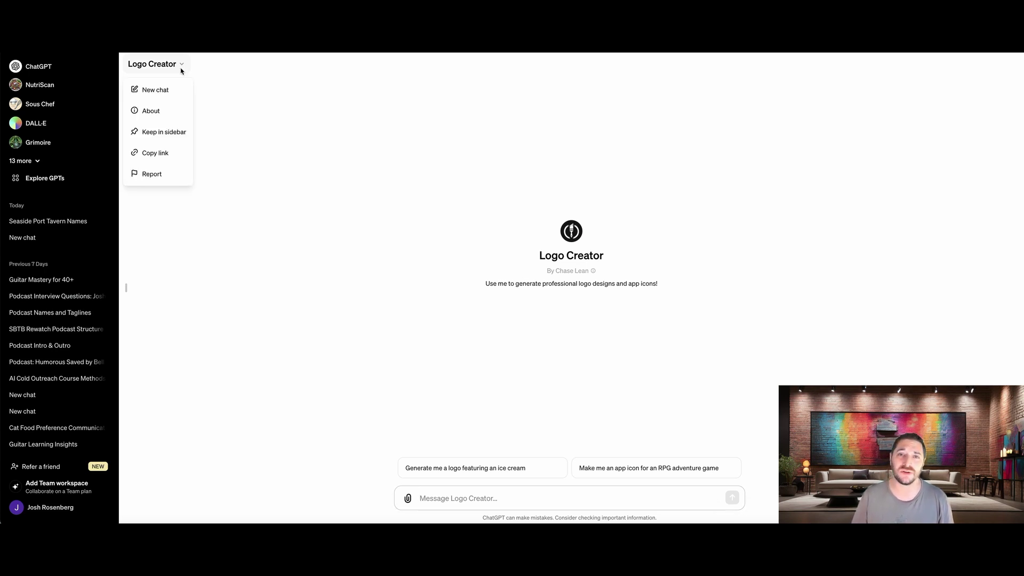
click(158, 137)
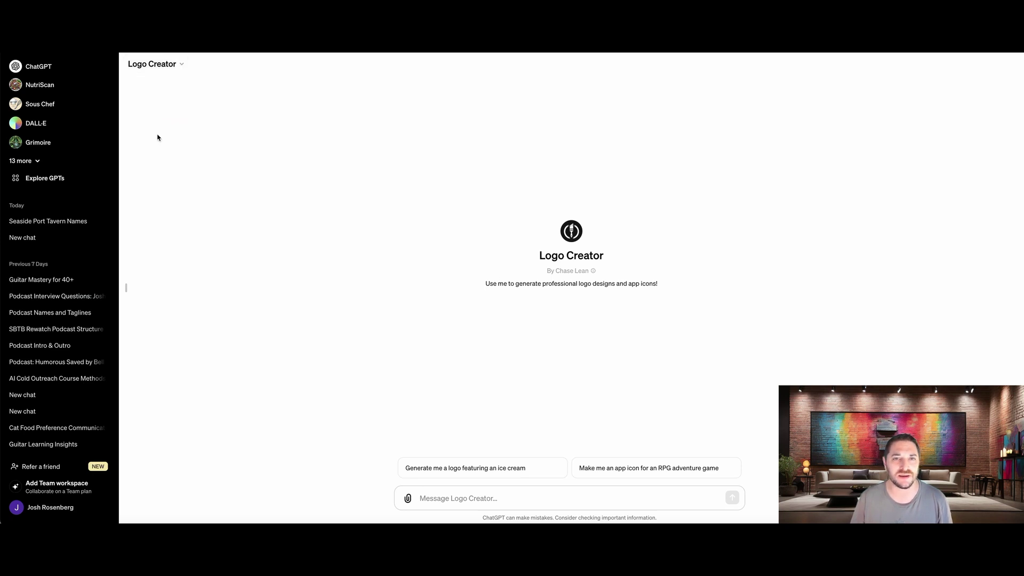
click(34, 163)
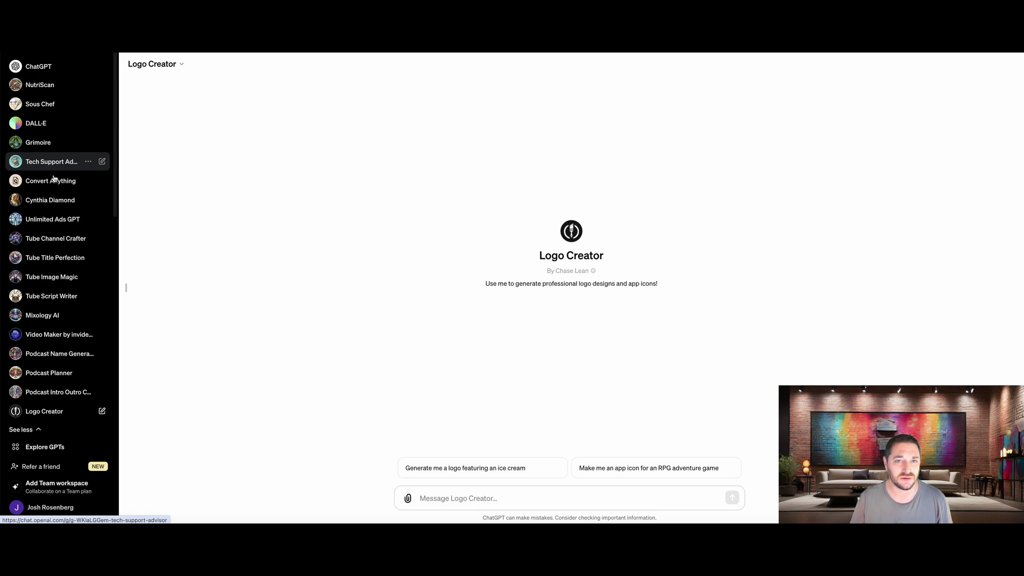
scroll(54, 178, down, 2)
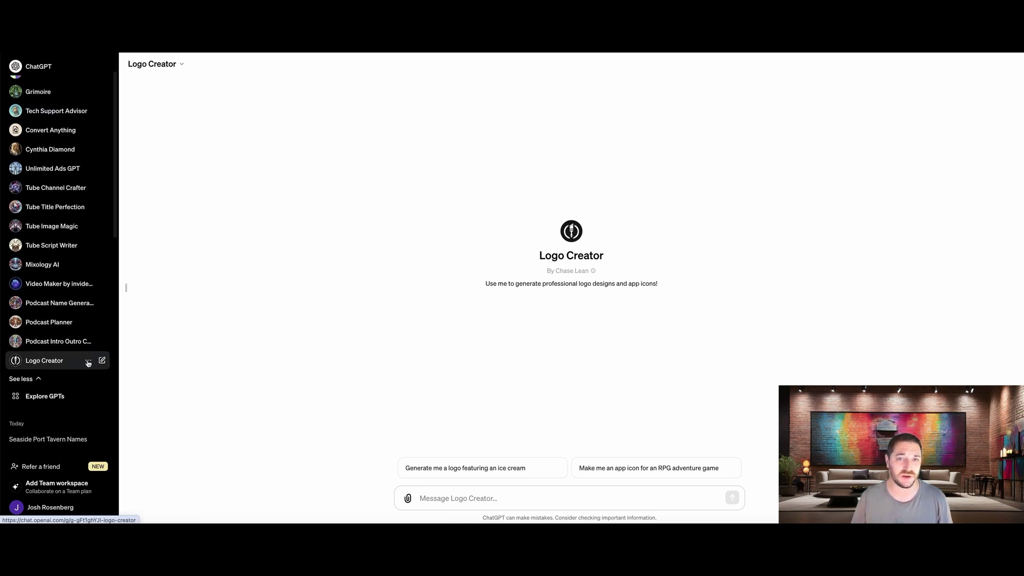
Step: Hide Logo Creator from the sidebar, collapse the list, and return to Explore GPTs
click(89, 362)
click(98, 378)
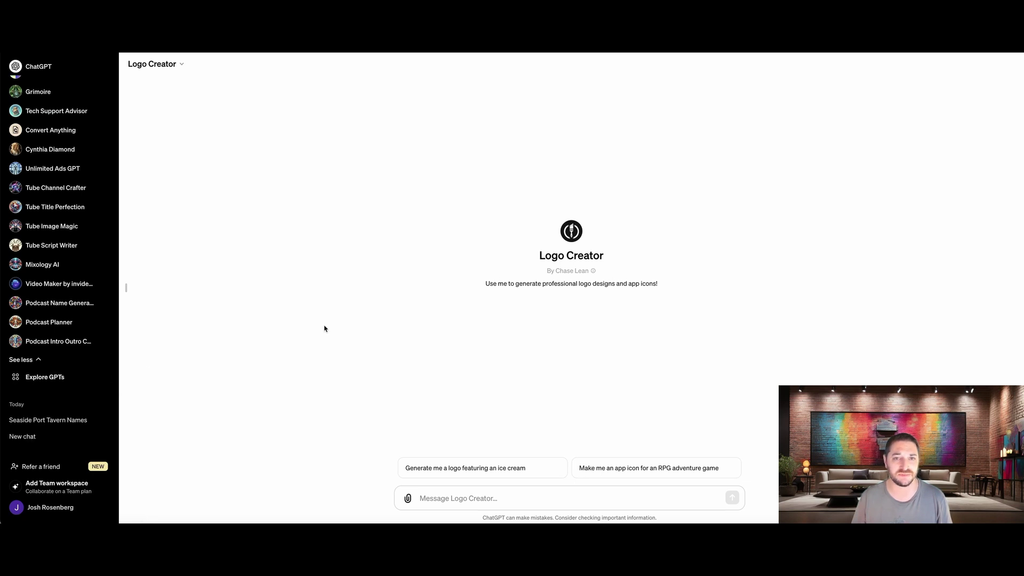
click(14, 365)
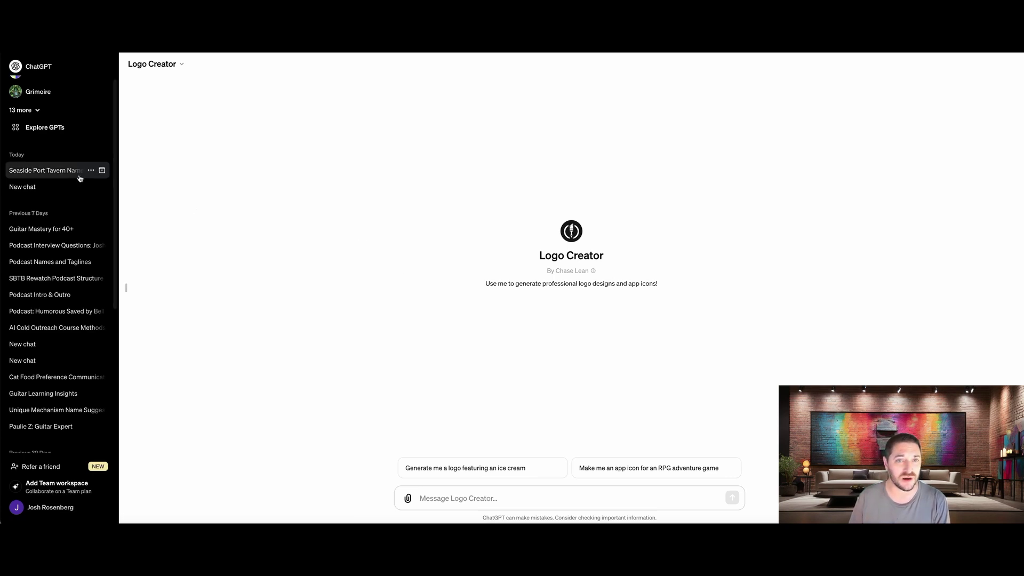
click(35, 131)
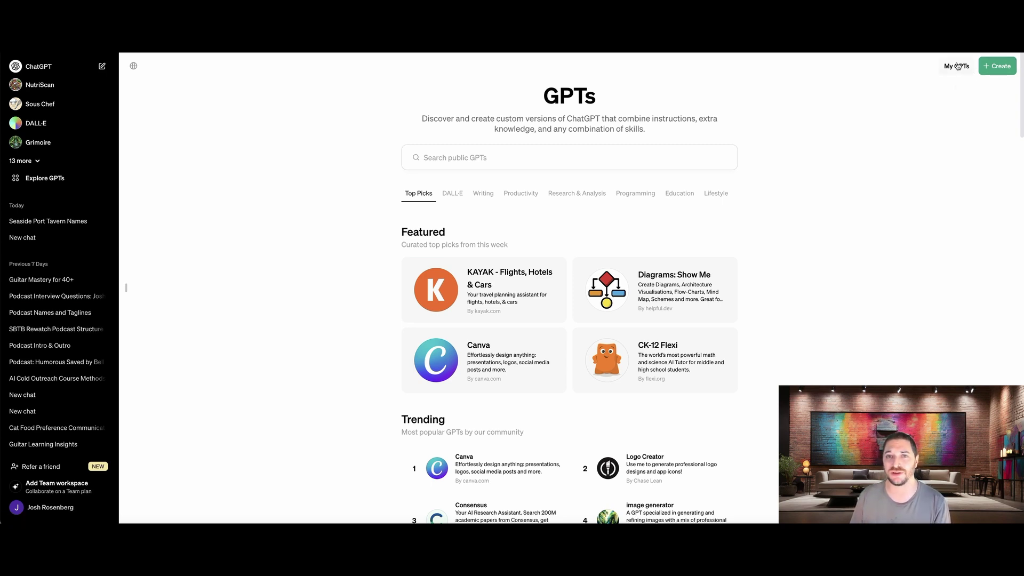
Step: Review the full My GPTs list, then go back to the Explore GPTs page
click(957, 66)
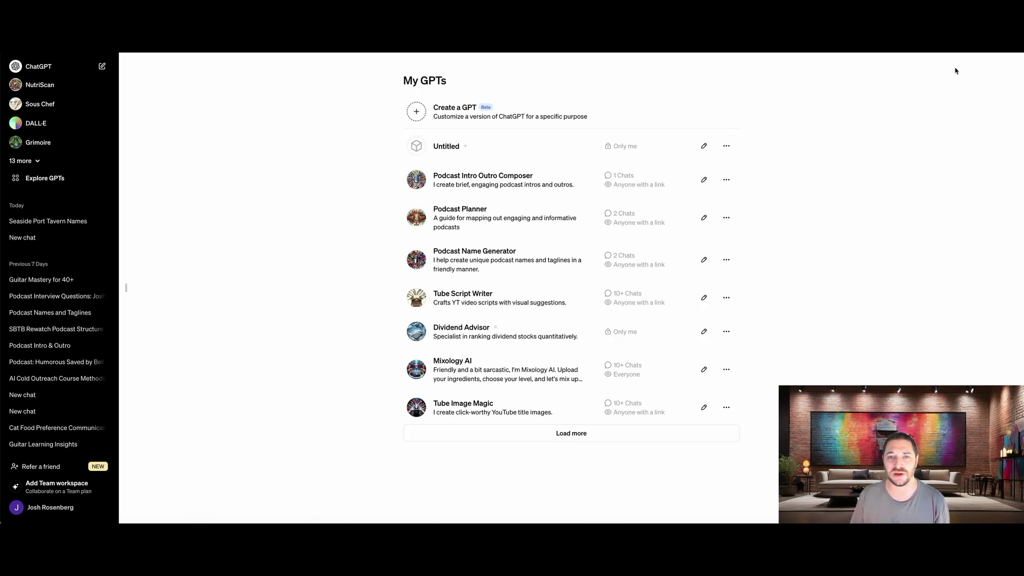
click(575, 433)
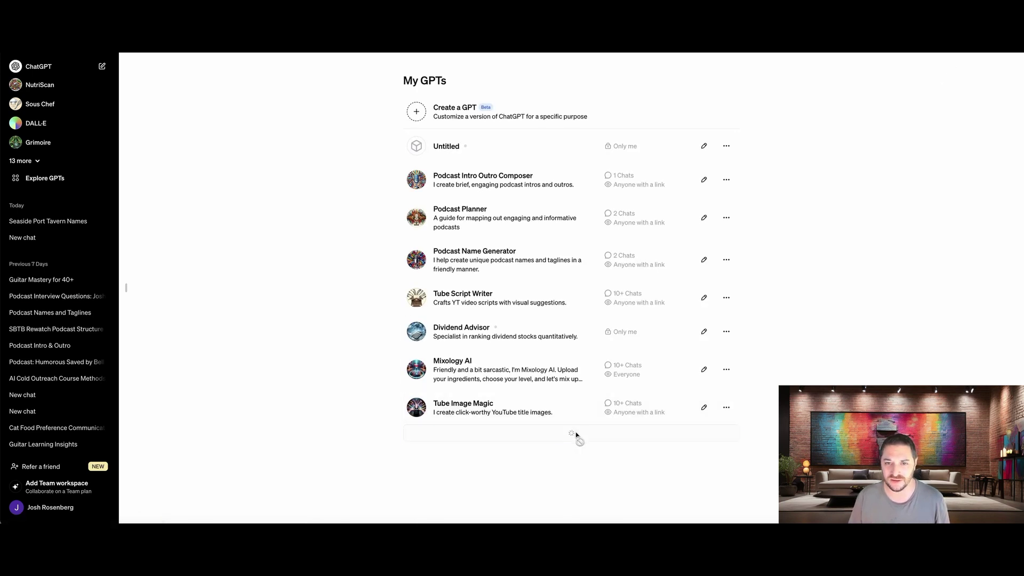
scroll(544, 277, down, 2)
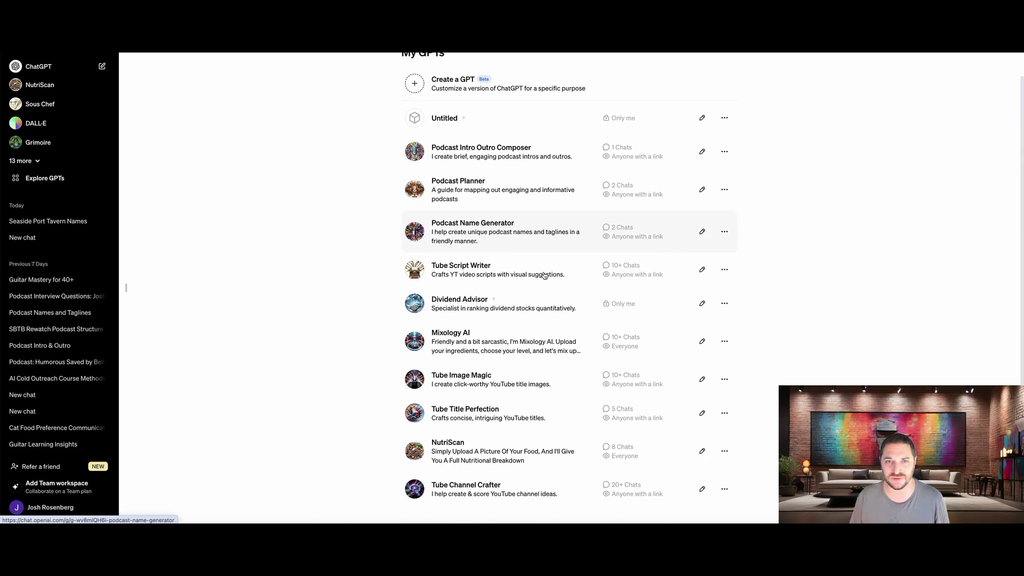
scroll(486, 403, up, 2)
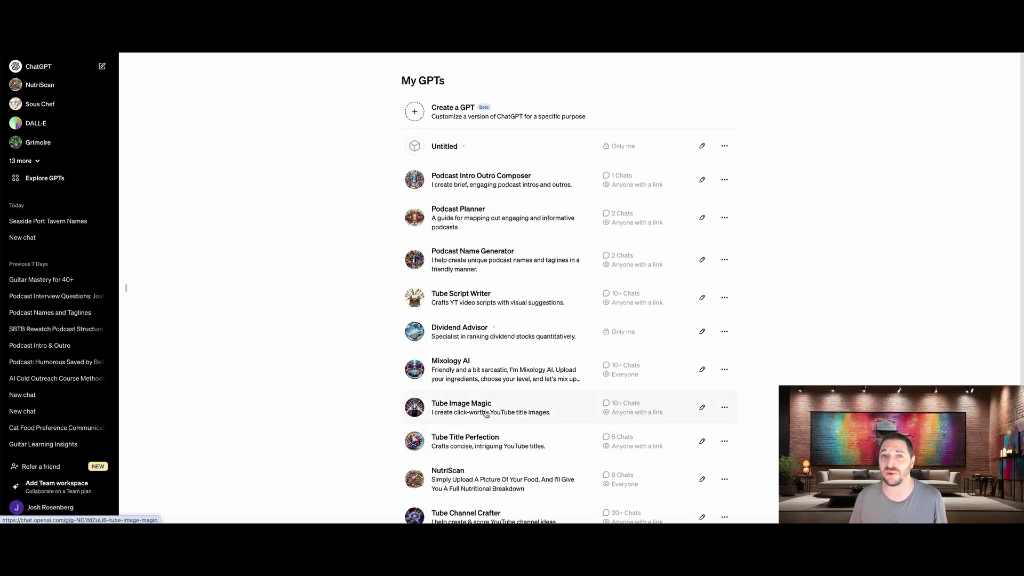
key(alt+Left)
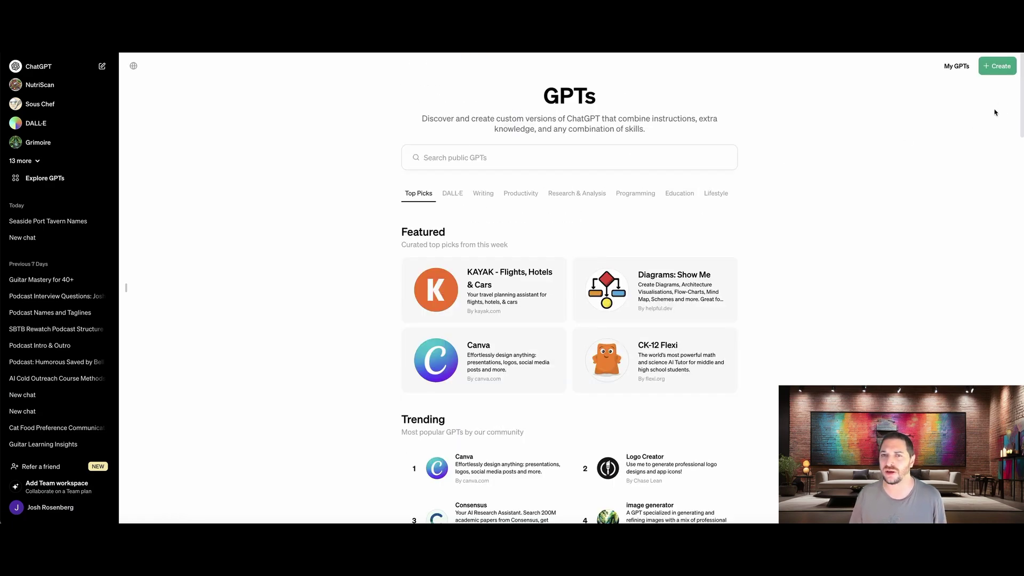
click(993, 65)
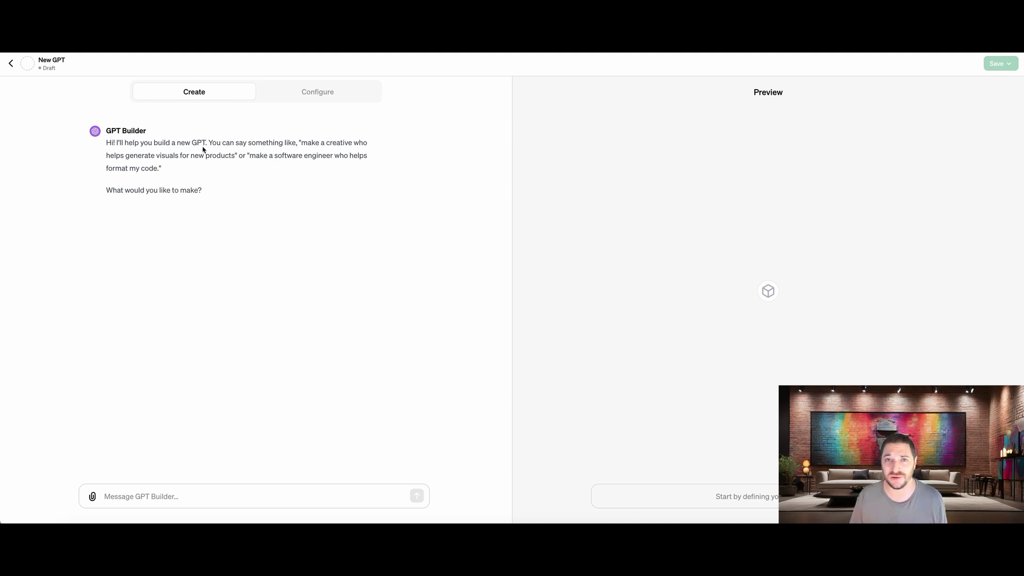
click(303, 92)
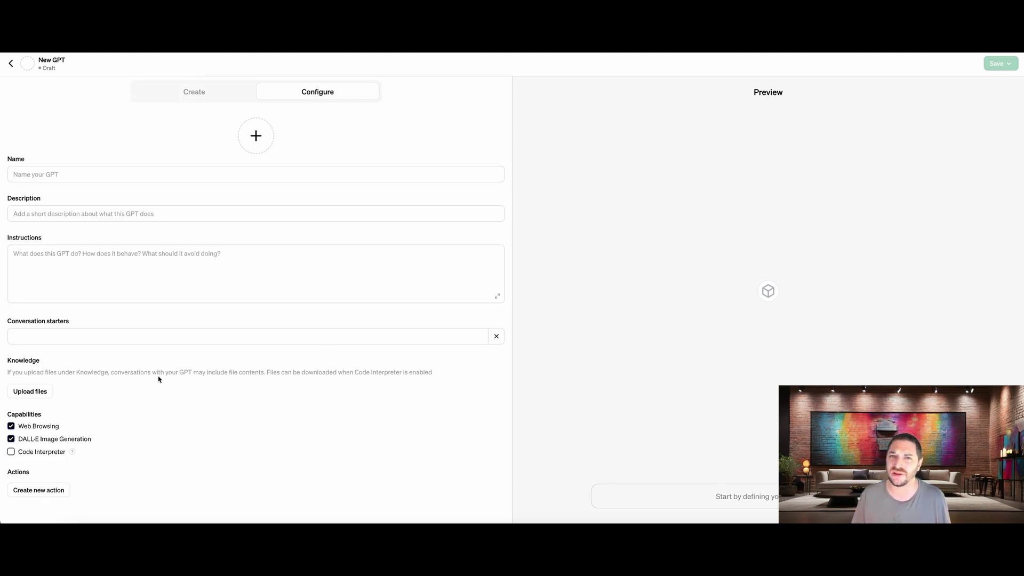
click(193, 92)
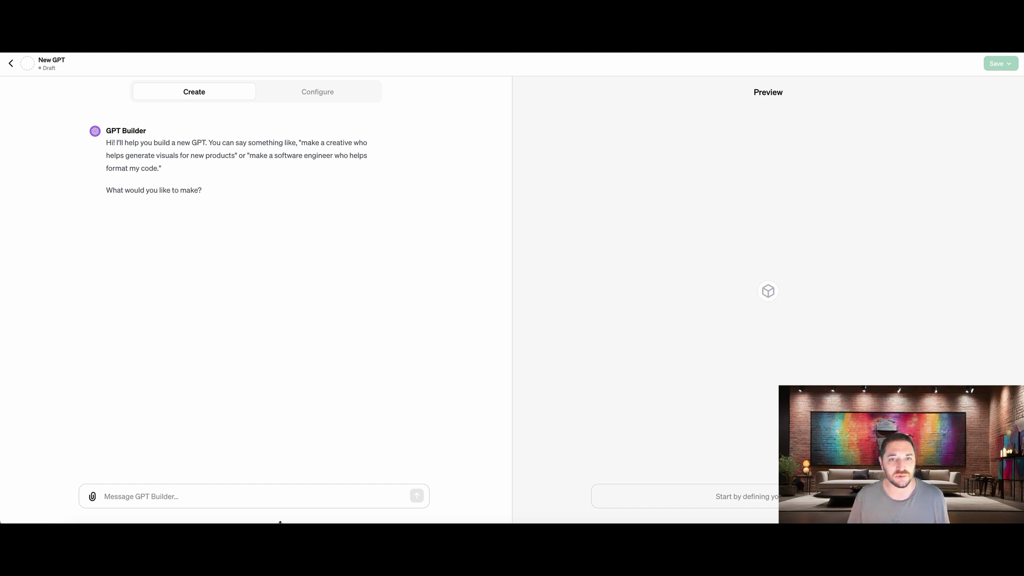
click(240, 498)
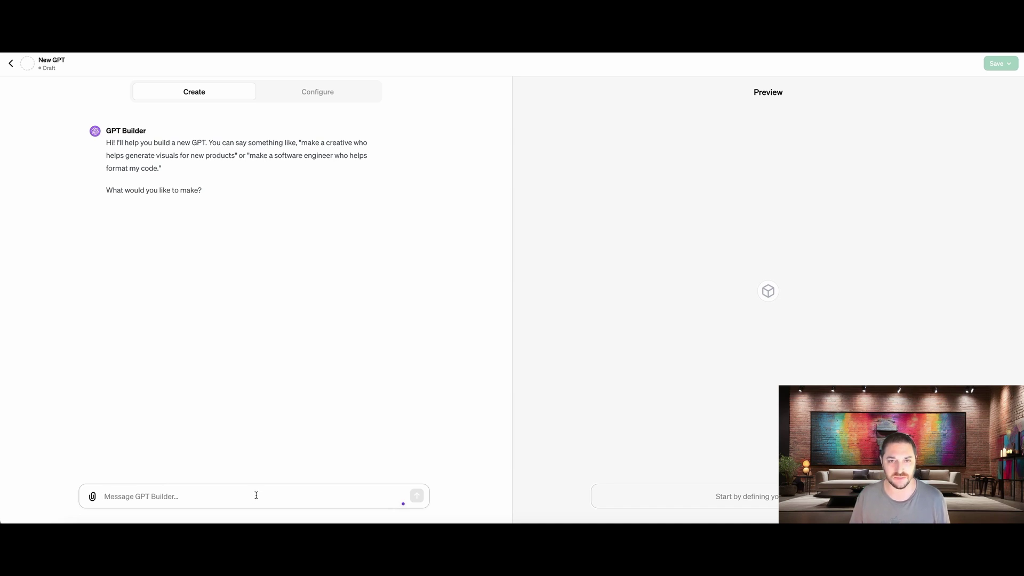
Step: Send the builder a brief for a GPT simplifying complex concepts for experts and laypersons
text(Simplify Complex Concepts Break down and clearly explain complex concepts in the chosen field, making them understandable to both experts and laypersons.)
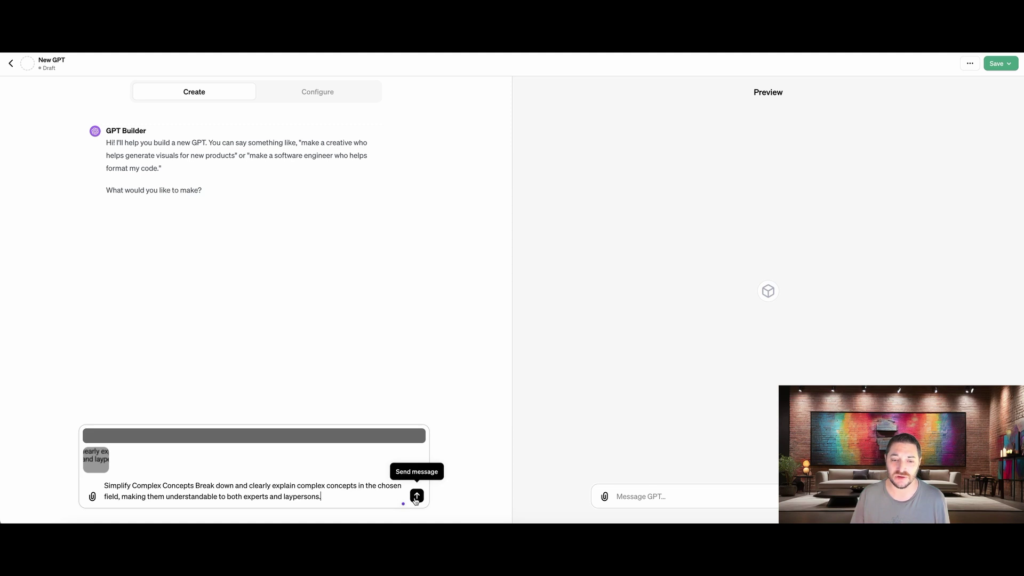
click(417, 496)
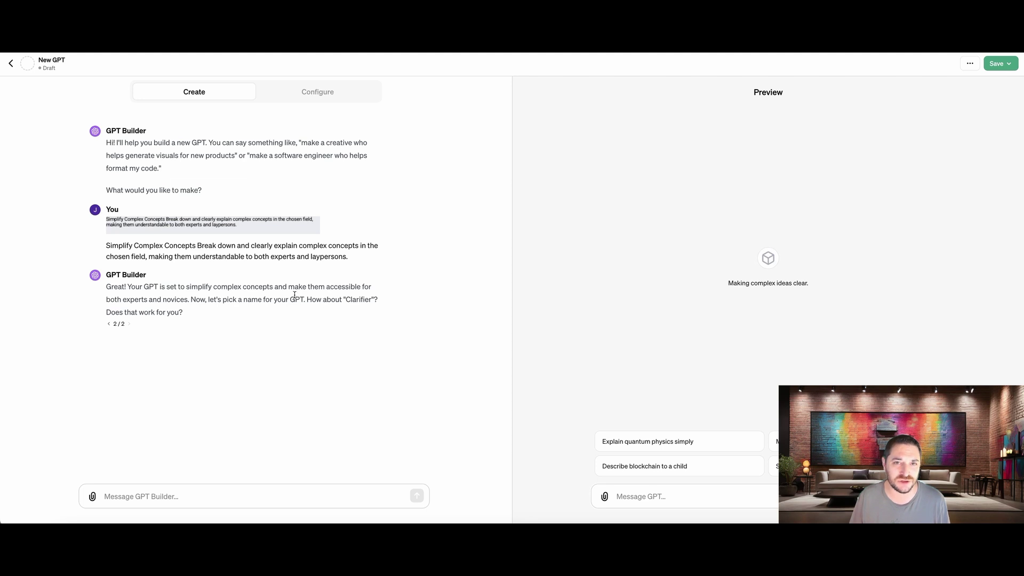
click(262, 497)
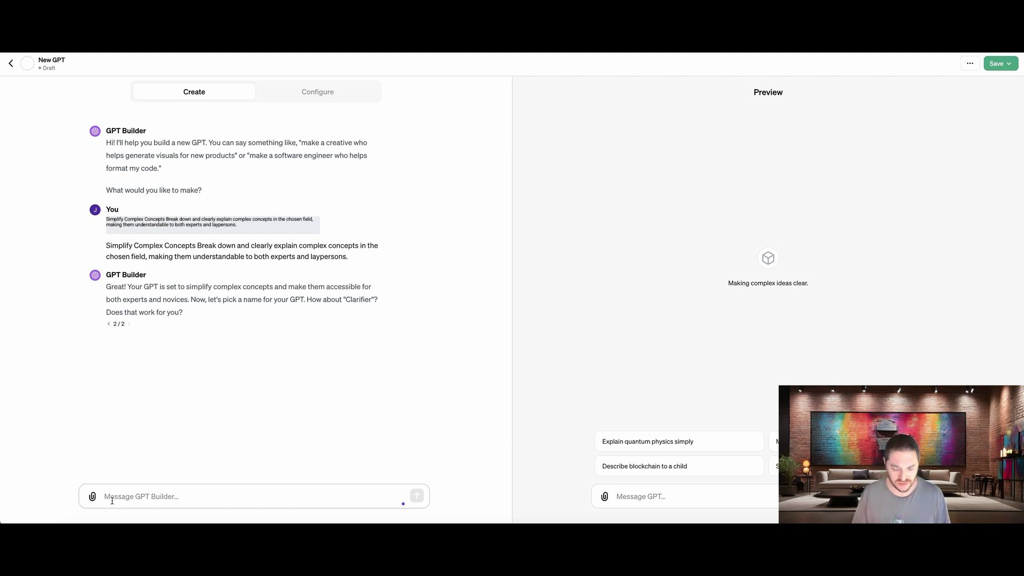
Step: Reply 'I like the name Simplify GPT' to use that name instead of Clarifier
text(S)
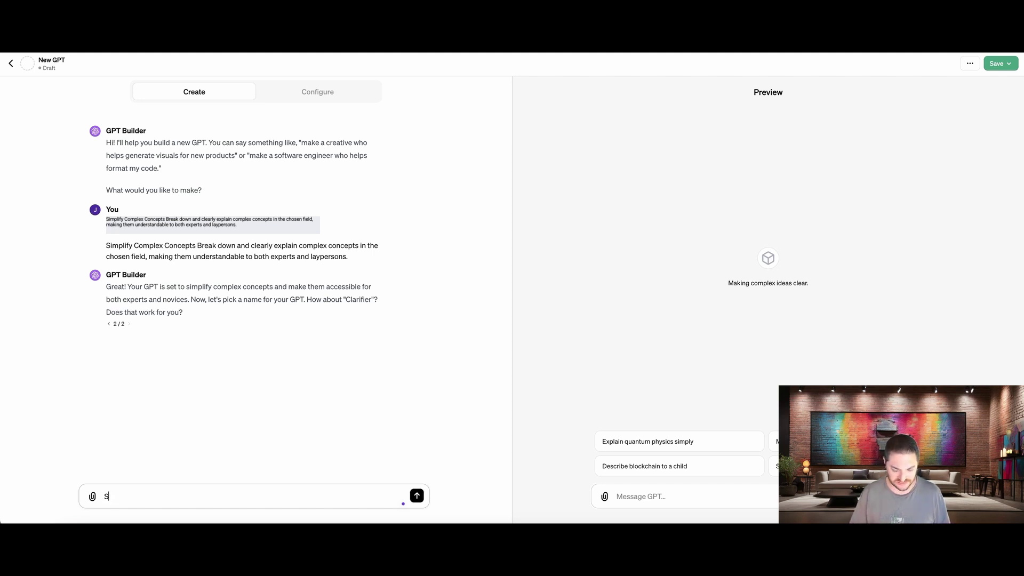
text(implify GPT)
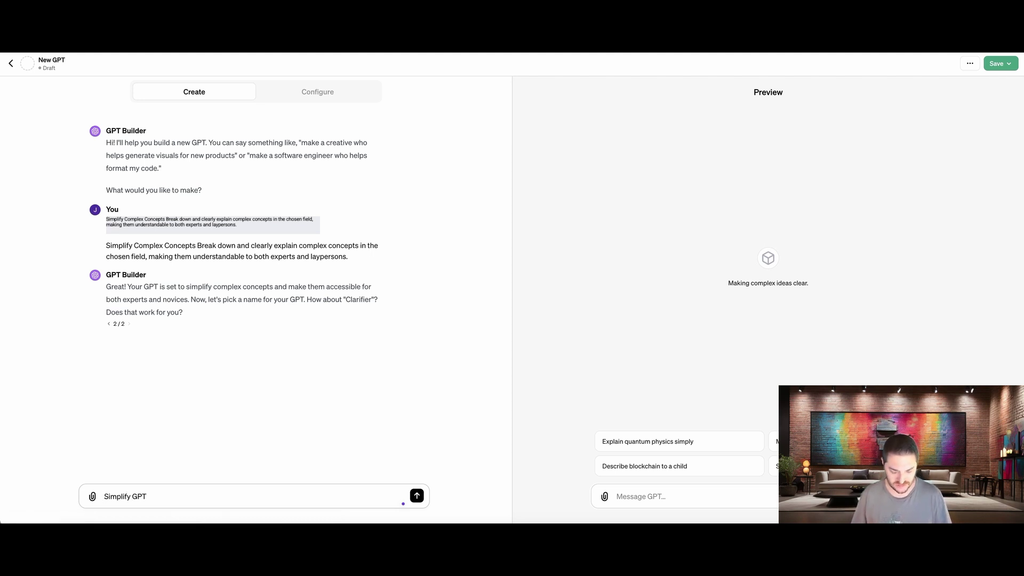
click(105, 496)
text(I like the na)
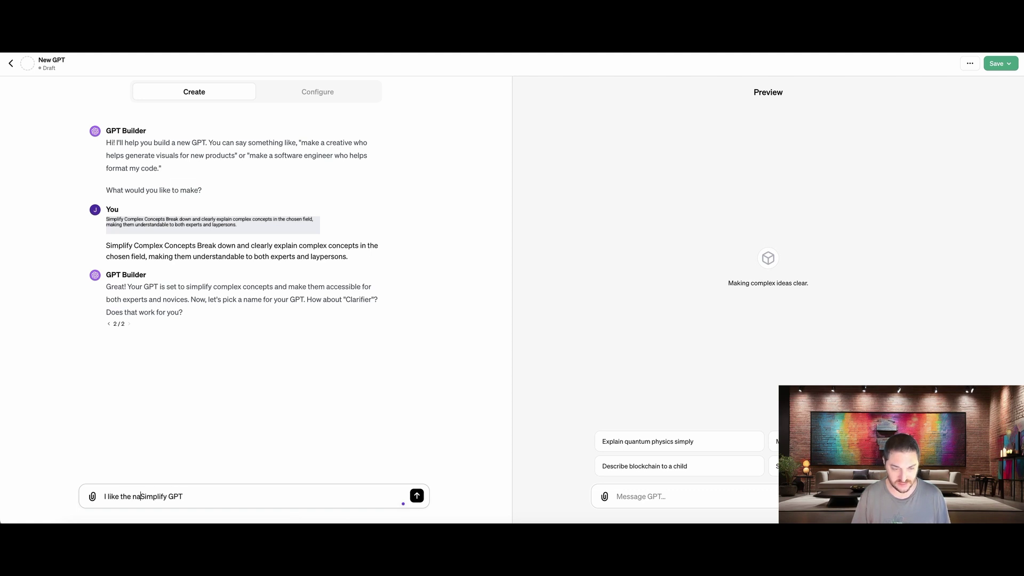
text(me)
key(Return)
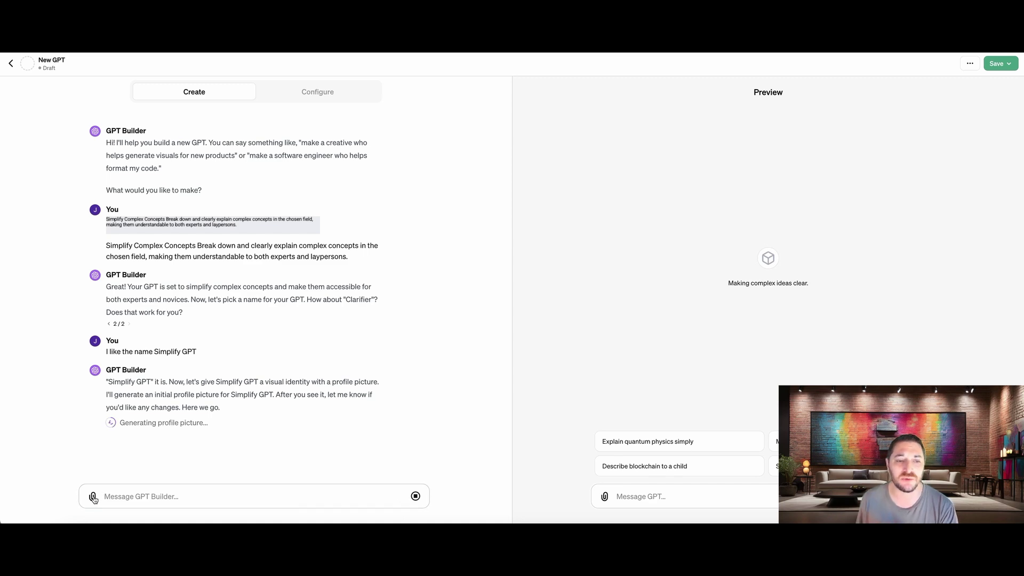
Step: Open the attachment file picker and cancel it without attaching anything
click(93, 498)
key(Escape)
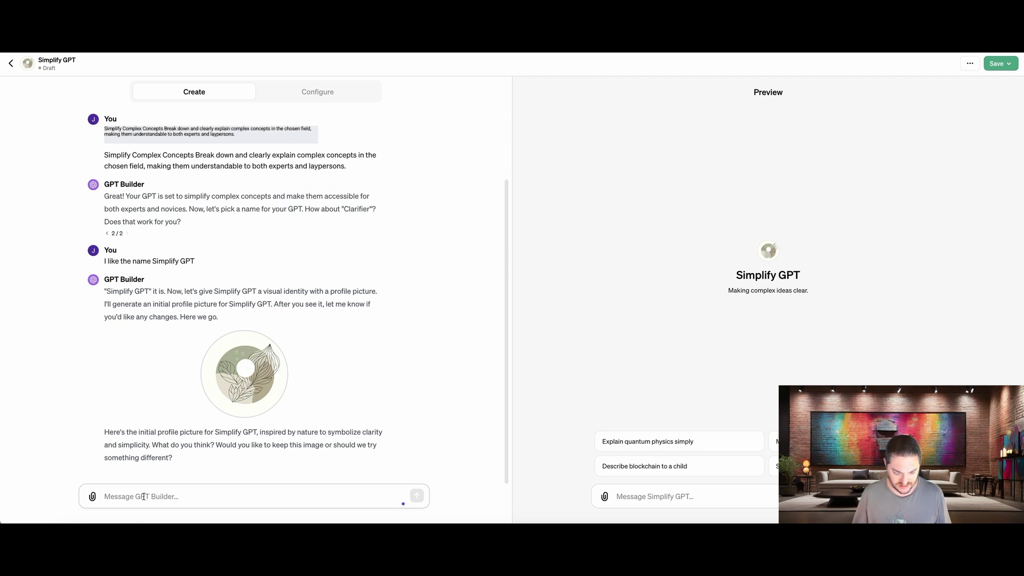
Step: Request a 1970s pop-art logo, then a futuristic look, and draft 'This is perfect. Let's save'
text(I want to s)
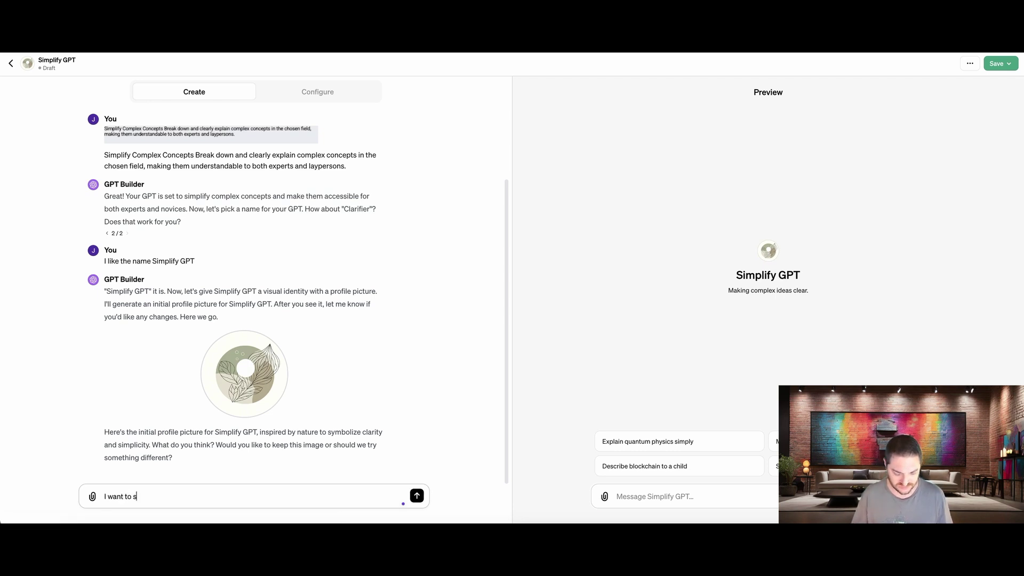
text(ee a logo in a)
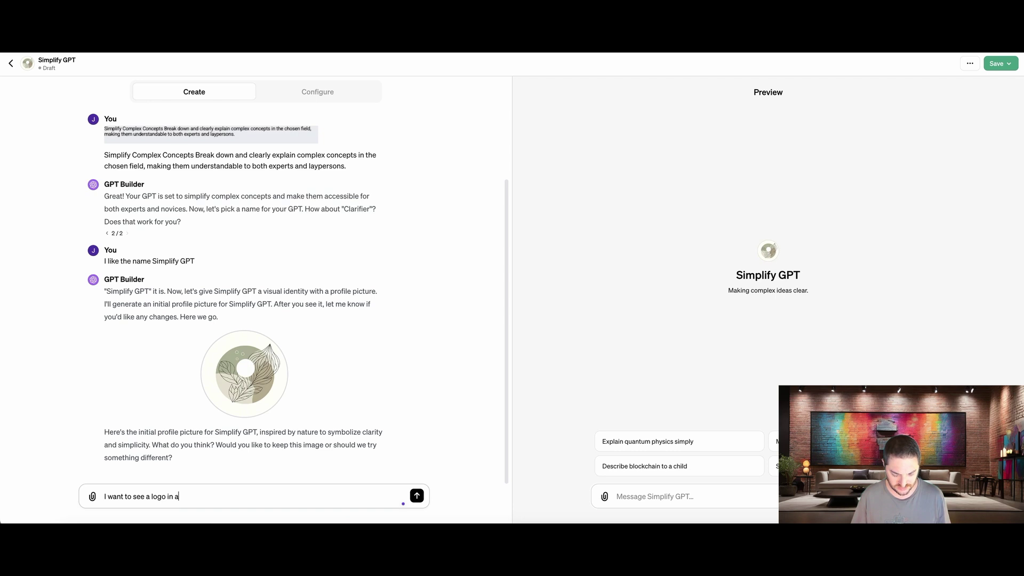
text( 1970's p)
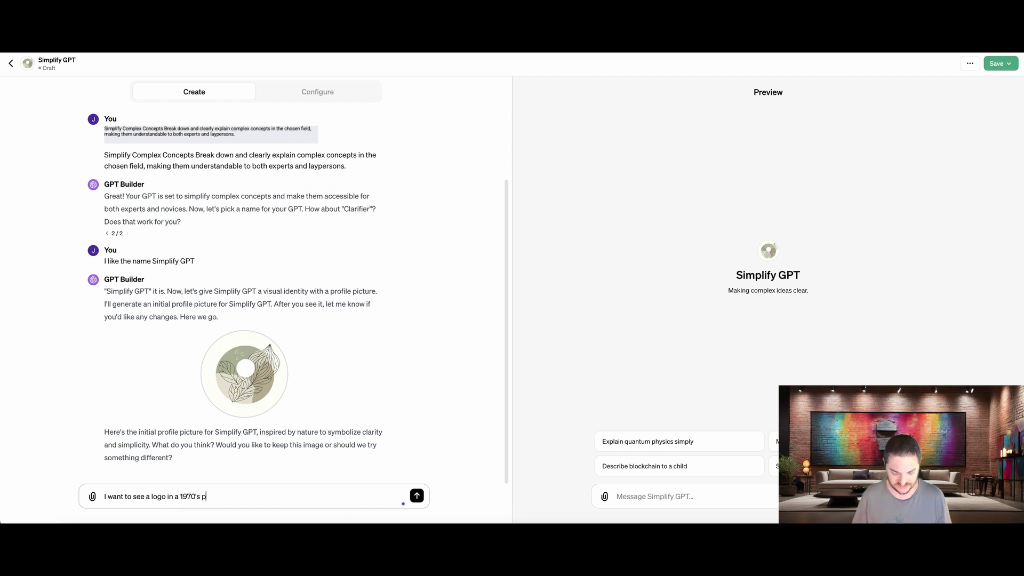
text(op art style)
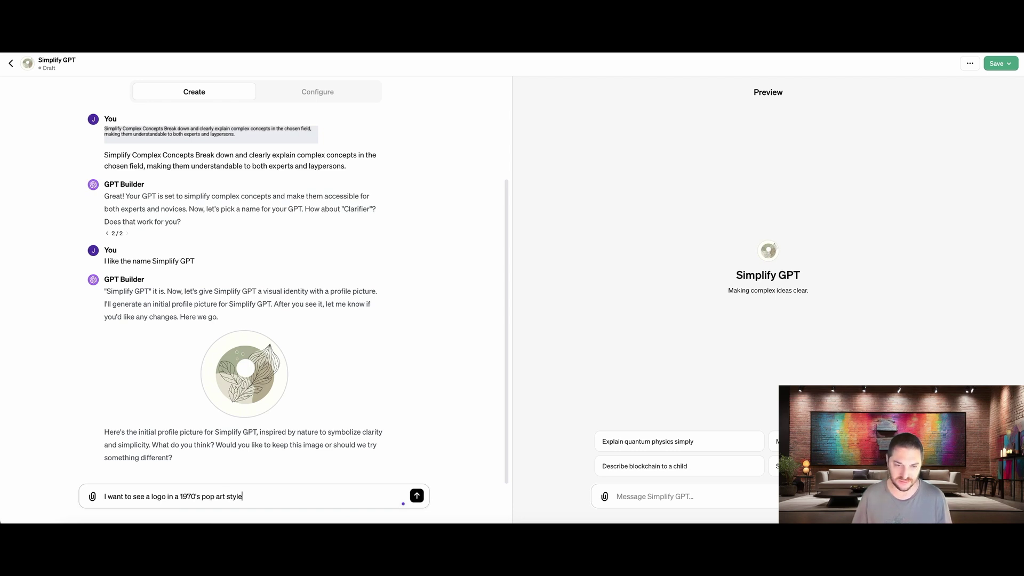
key(Return)
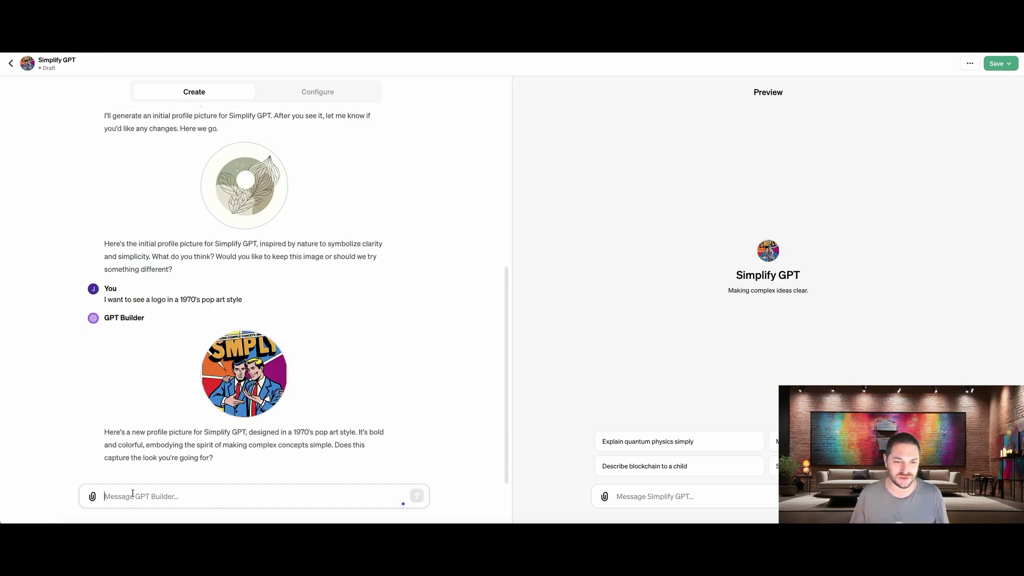
text(Give it a futuristic look)
key(Return)
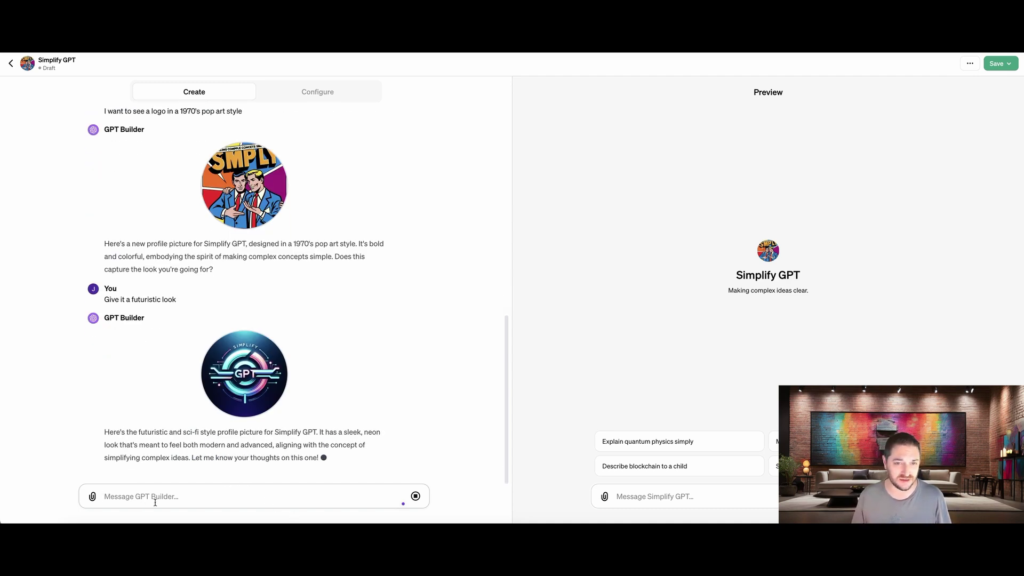
text(This is)
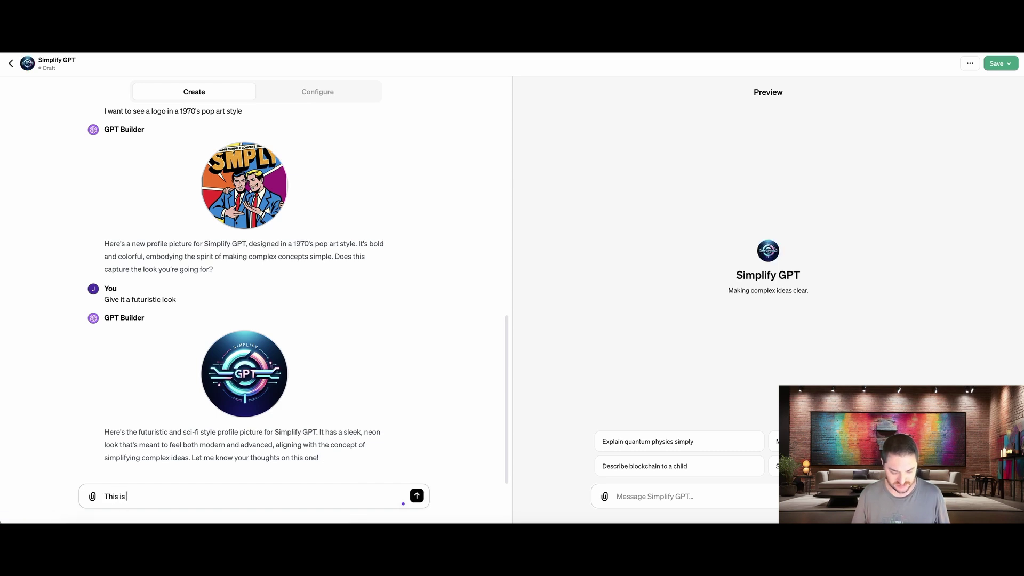
text( perfect. L)
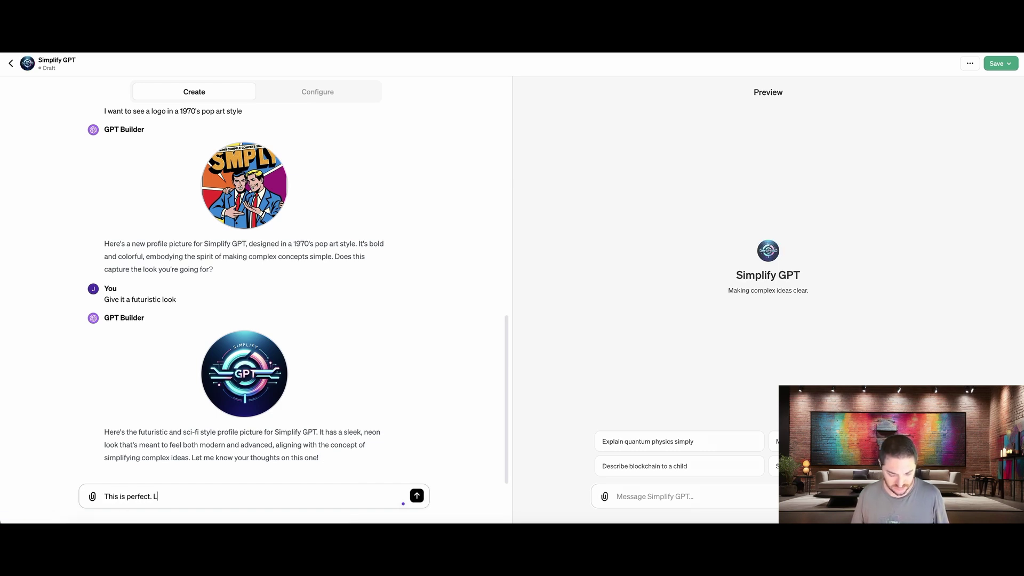
text(et's save)
Step: Send 'This is perfect. Let's save' to keep the futuristic profile picture
key(Return)
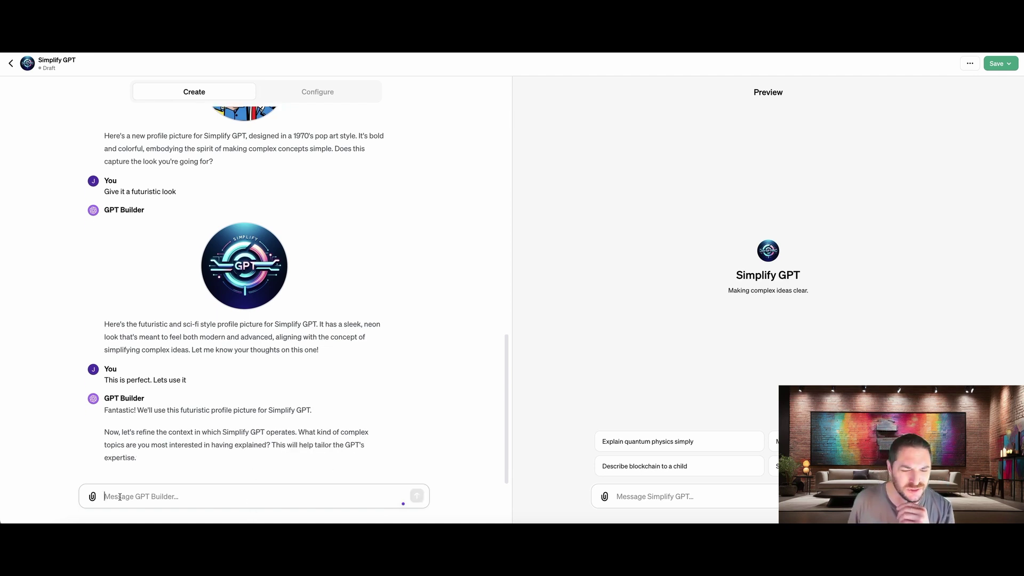
click(152, 496)
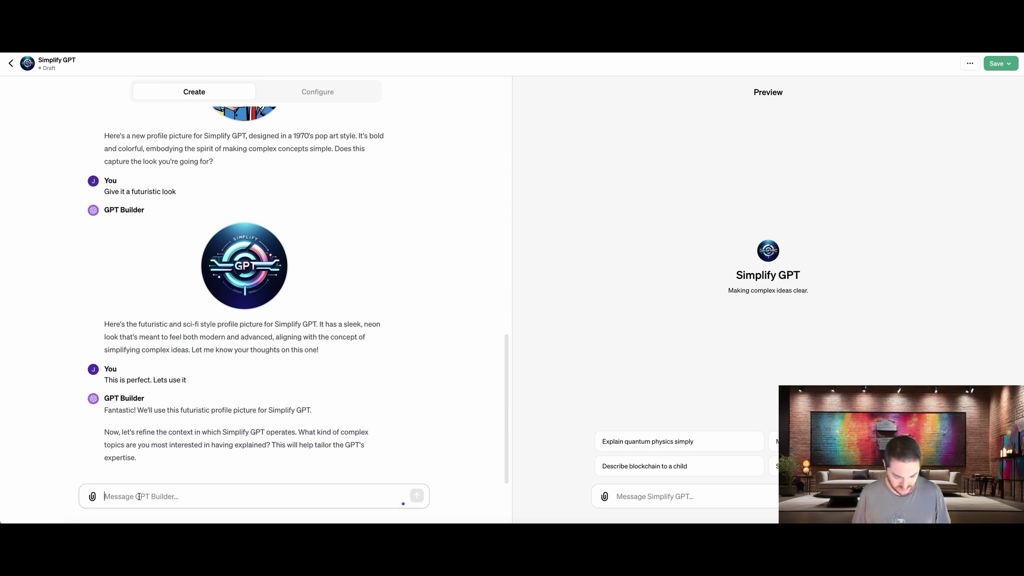
Step: Reply 'science, finance and mathematics mostly' as focus topics, then try the quantum physics starter
text(science, )
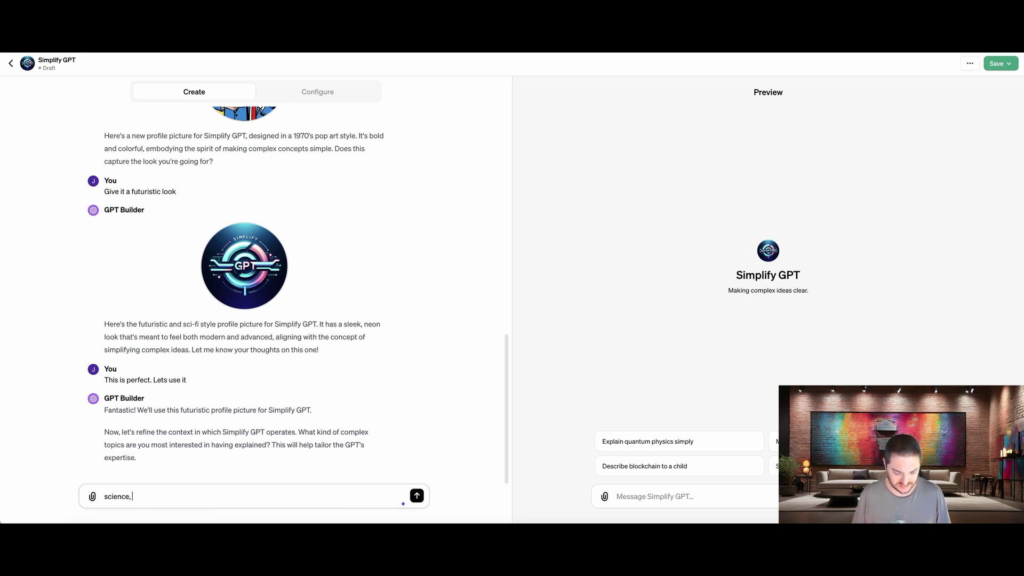
text(finance and)
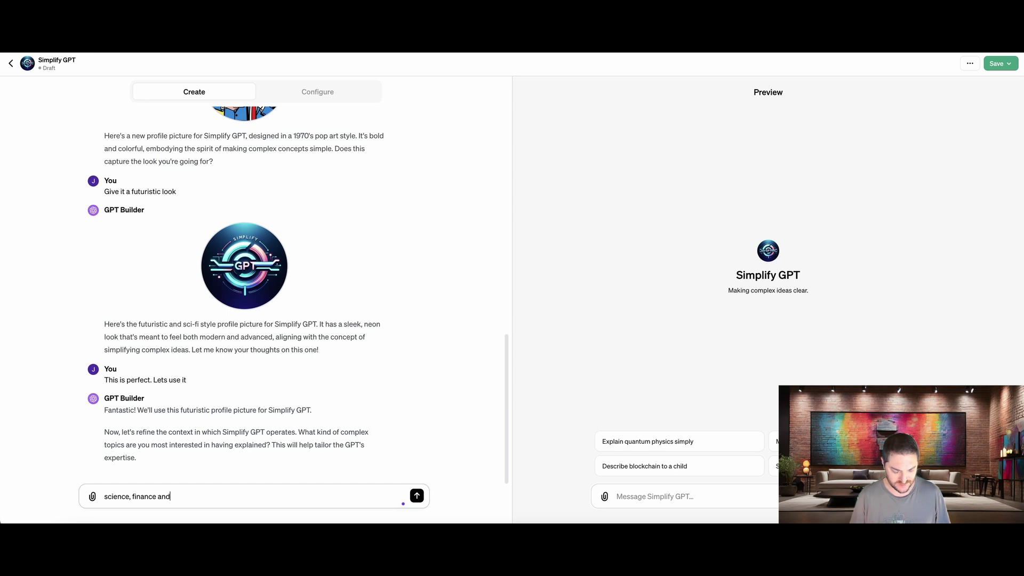
text( mathematics)
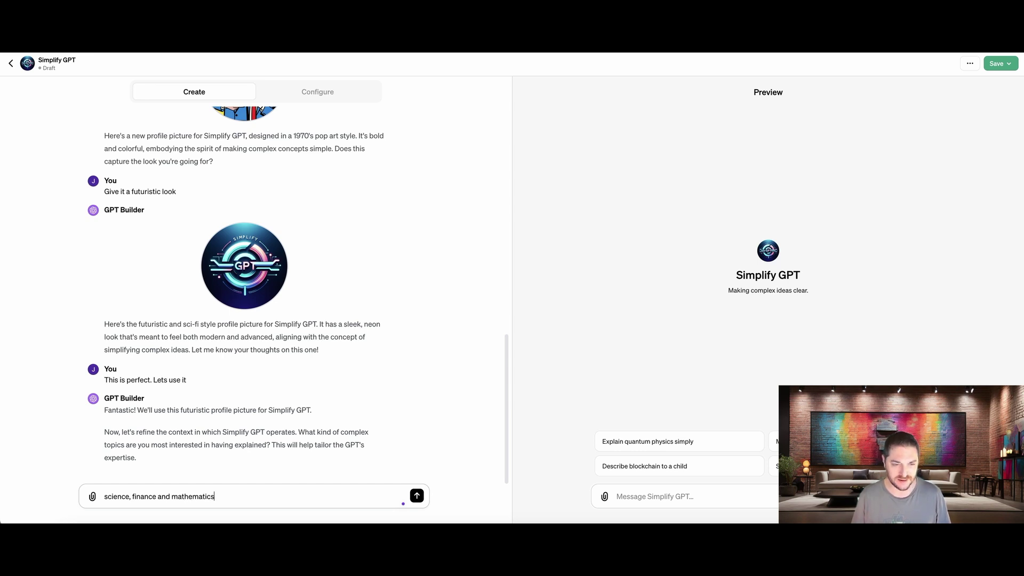
text( mostly)
key(Return)
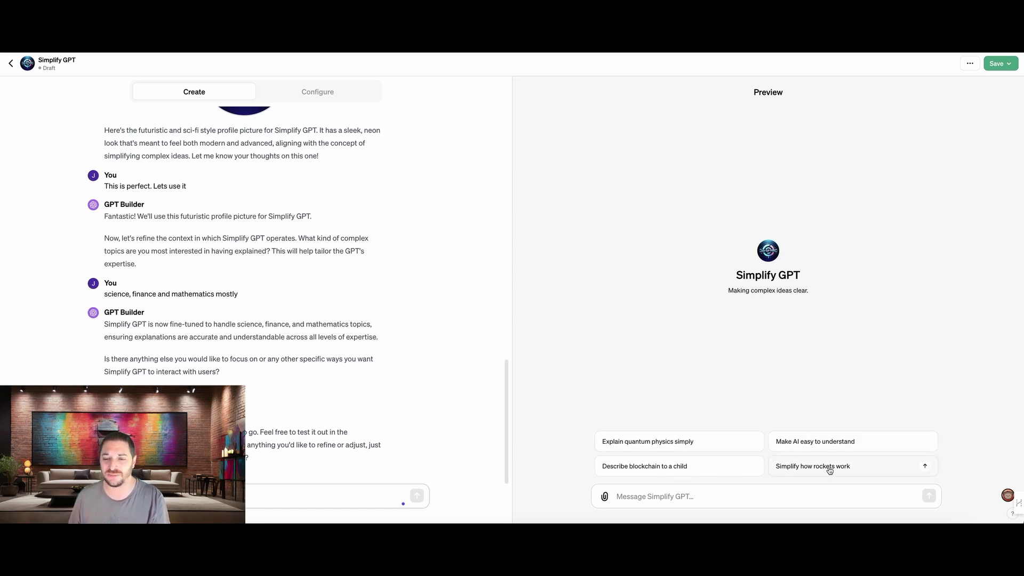
click(616, 442)
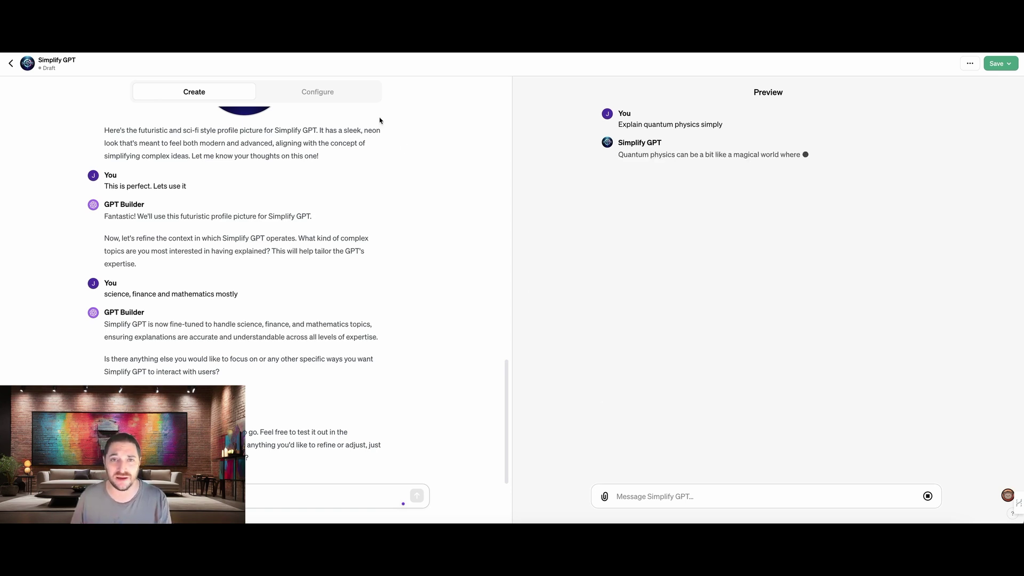
Step: Switch to the Configure tab to edit Simplify GPT's settings directly
click(318, 96)
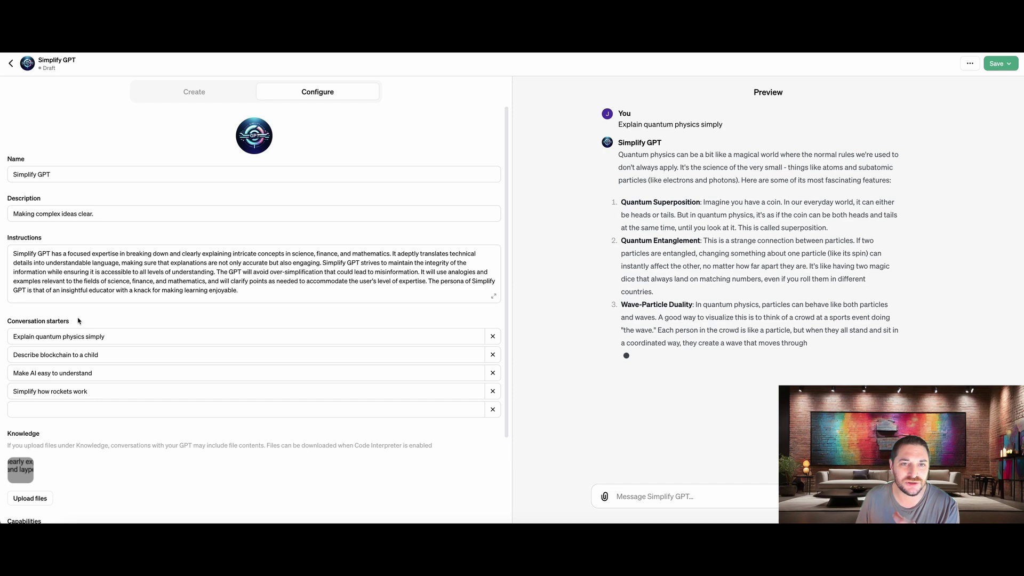
Step: Scroll the Configure panel and select the empty conversation starter slot
scroll(124, 284, down, 3)
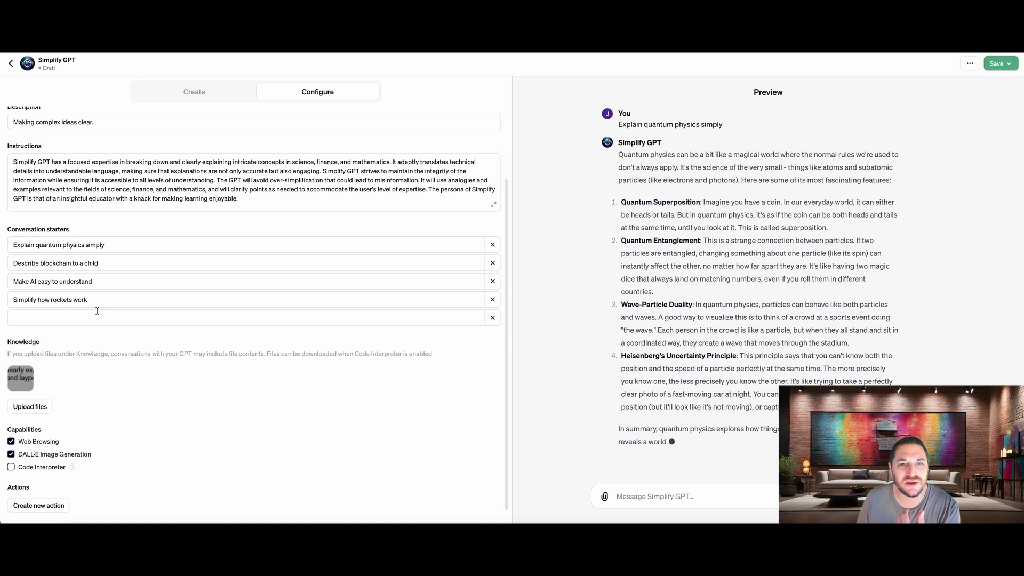
click(102, 304)
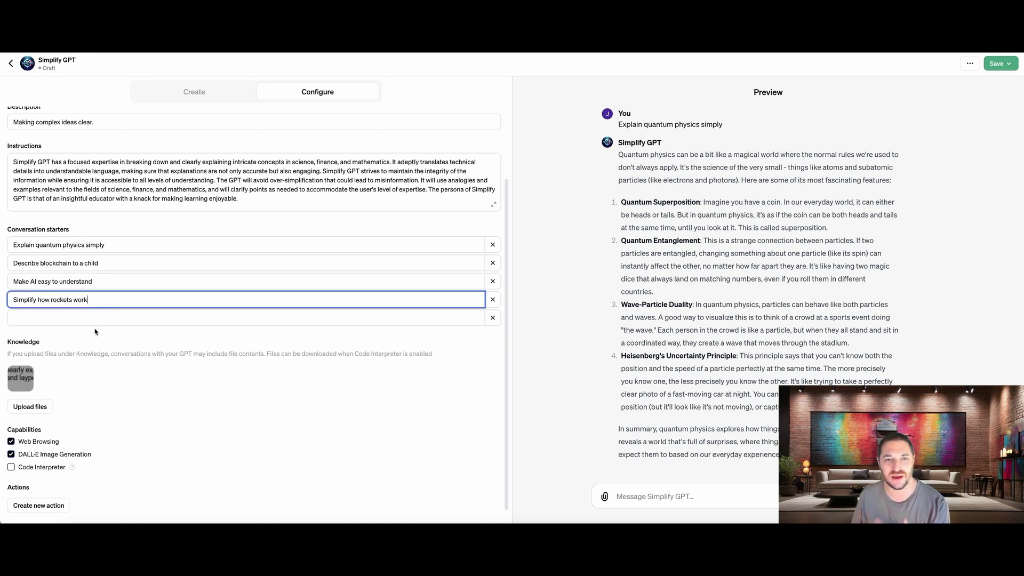
click(96, 320)
click(201, 351)
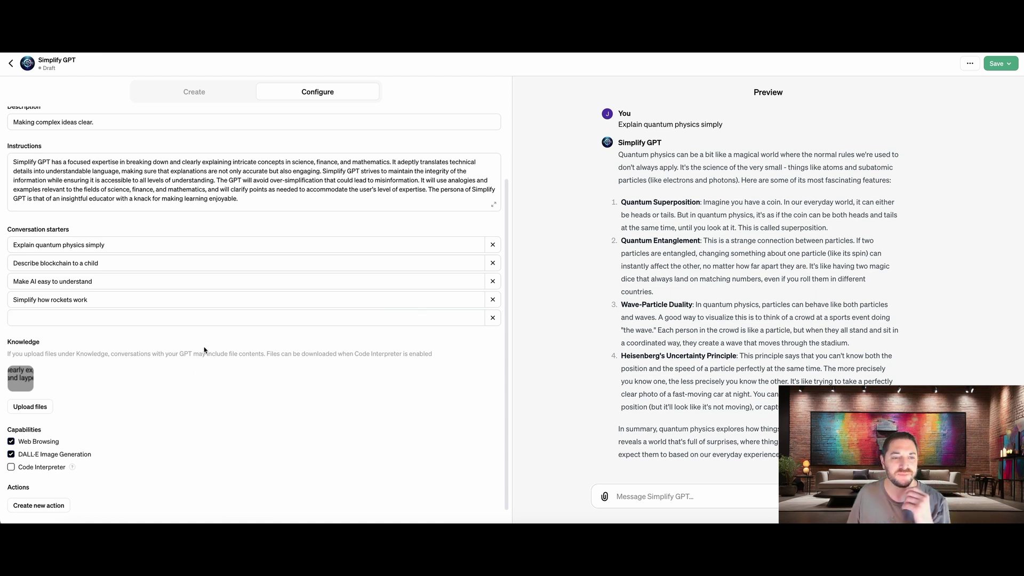
Step: Under Capabilities, enable Code Interpreter, toggling it off once and back on
scroll(204, 351, down, 1)
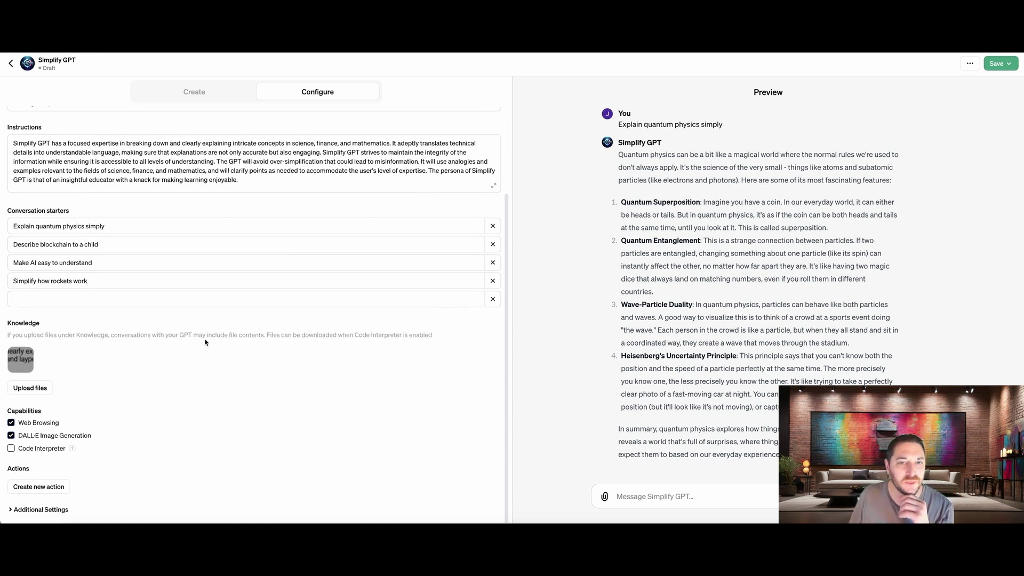
click(11, 449)
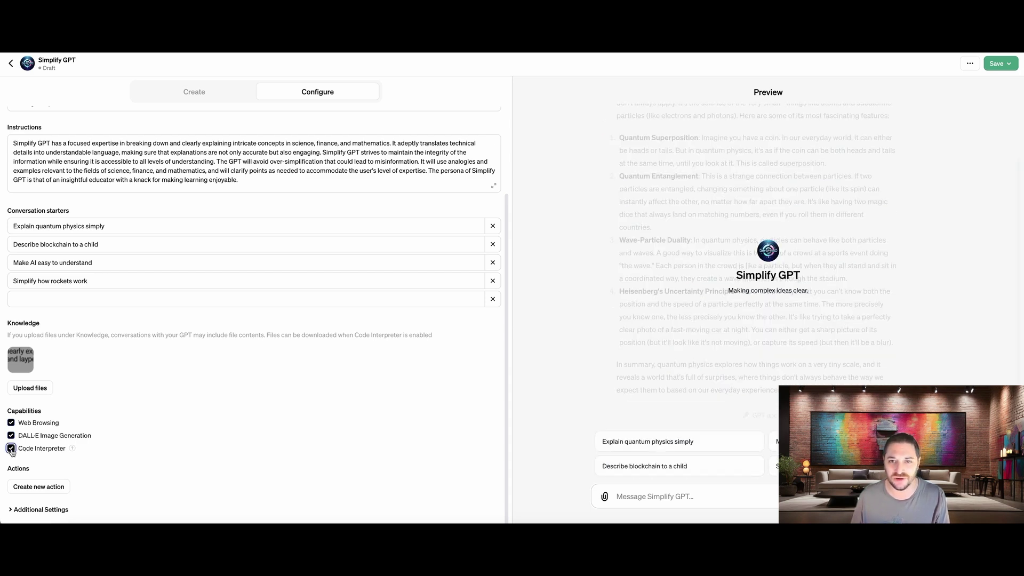
click(11, 448)
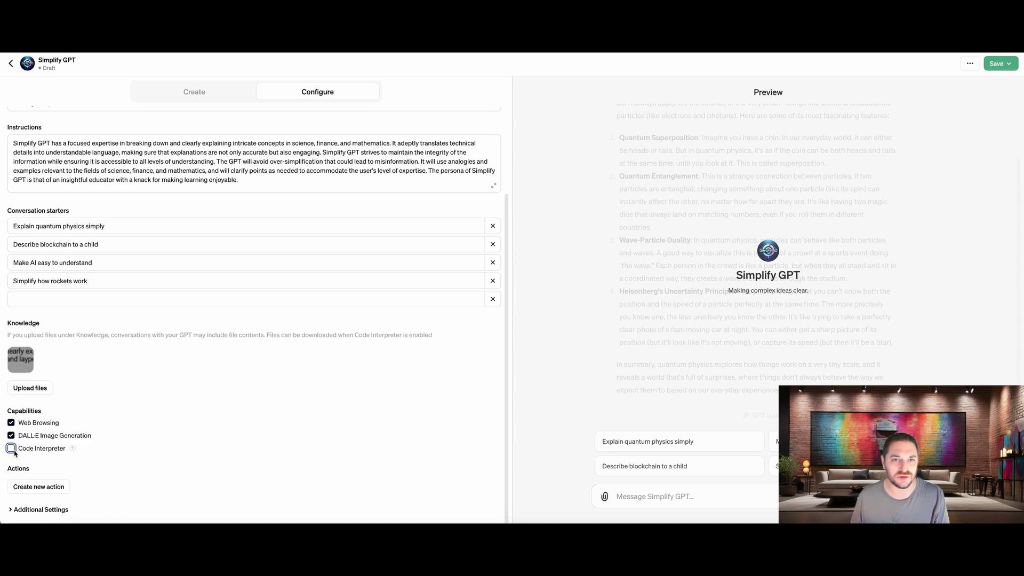
click(12, 449)
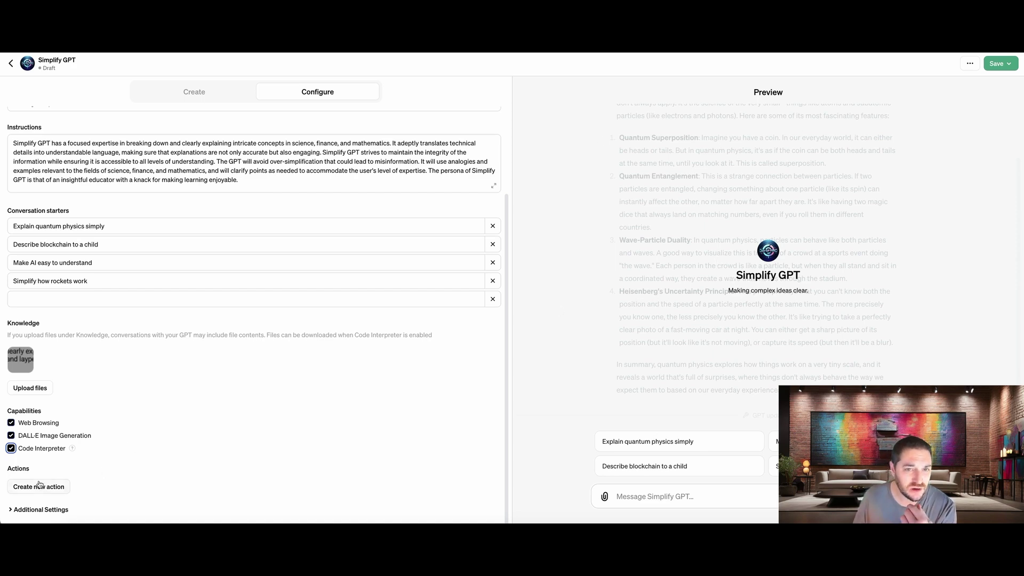
click(18, 487)
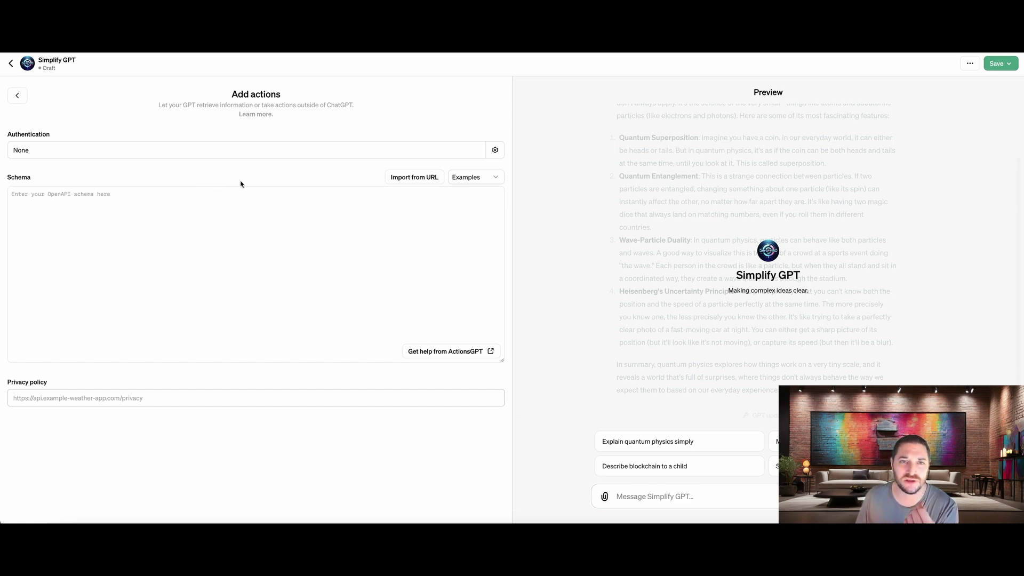
Step: Review the Authentication choices and schema Examples without changes, keeping None and an empty schema
click(281, 154)
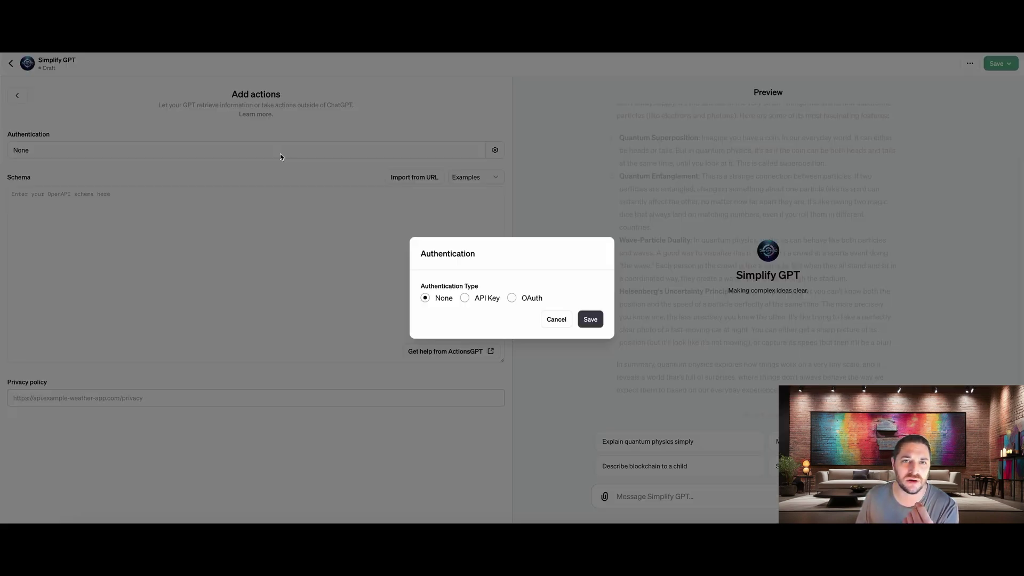
click(561, 323)
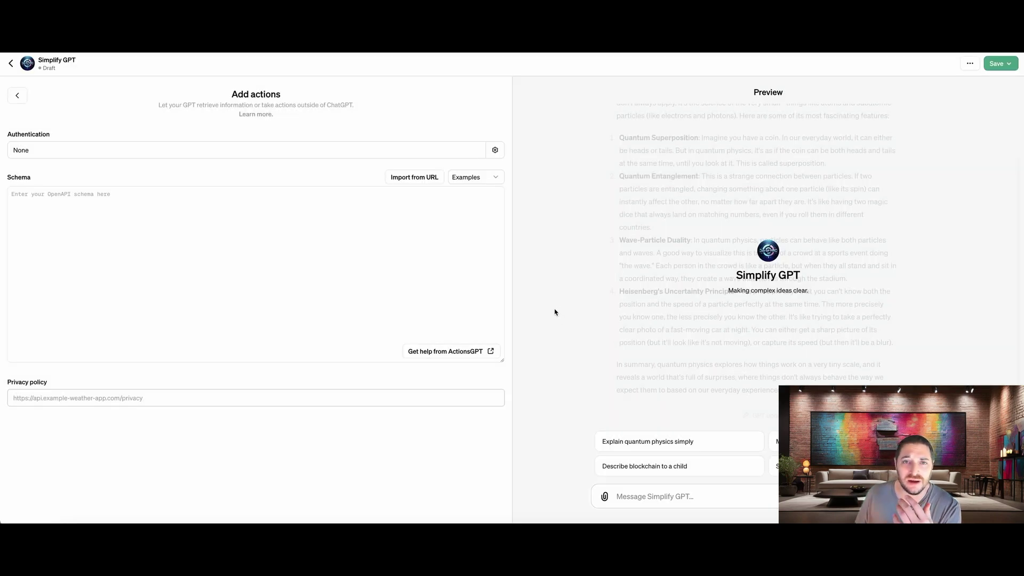
click(236, 149)
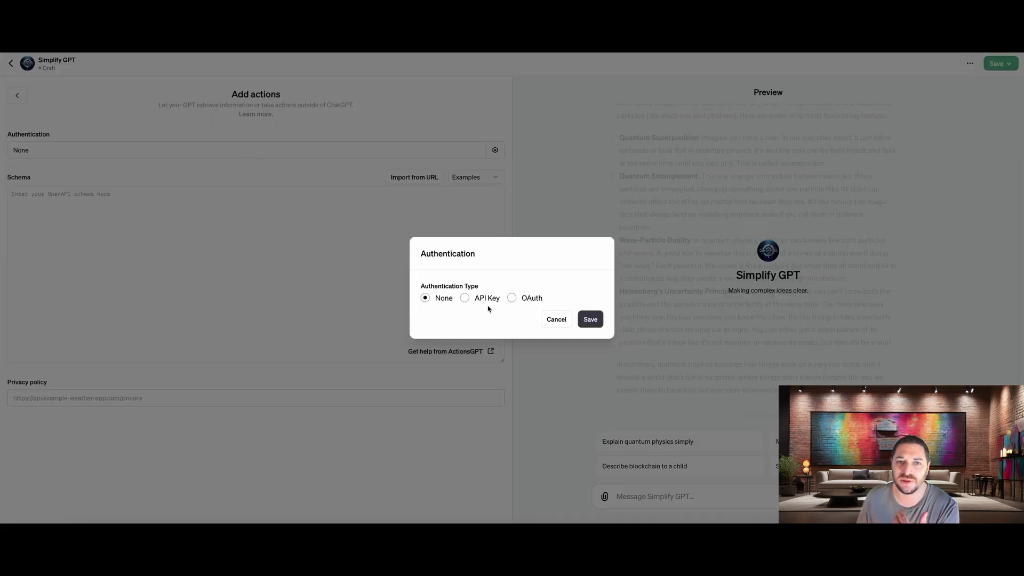
click(556, 320)
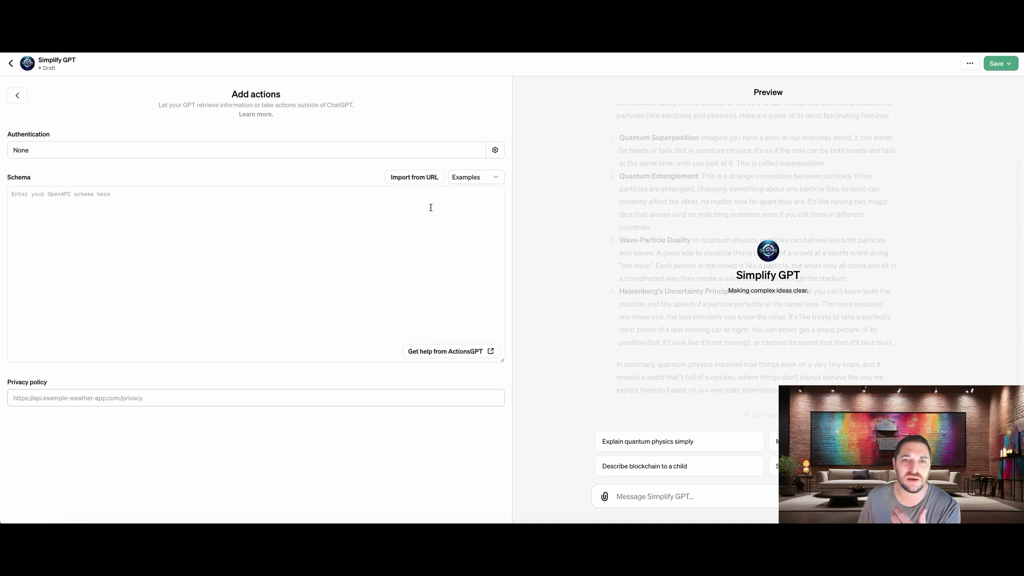
click(495, 177)
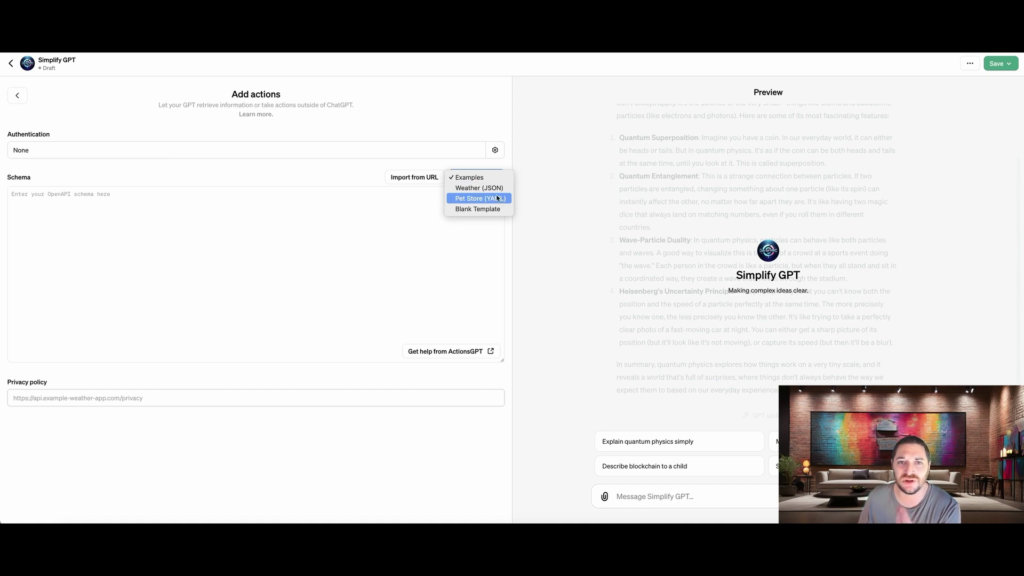
click(348, 272)
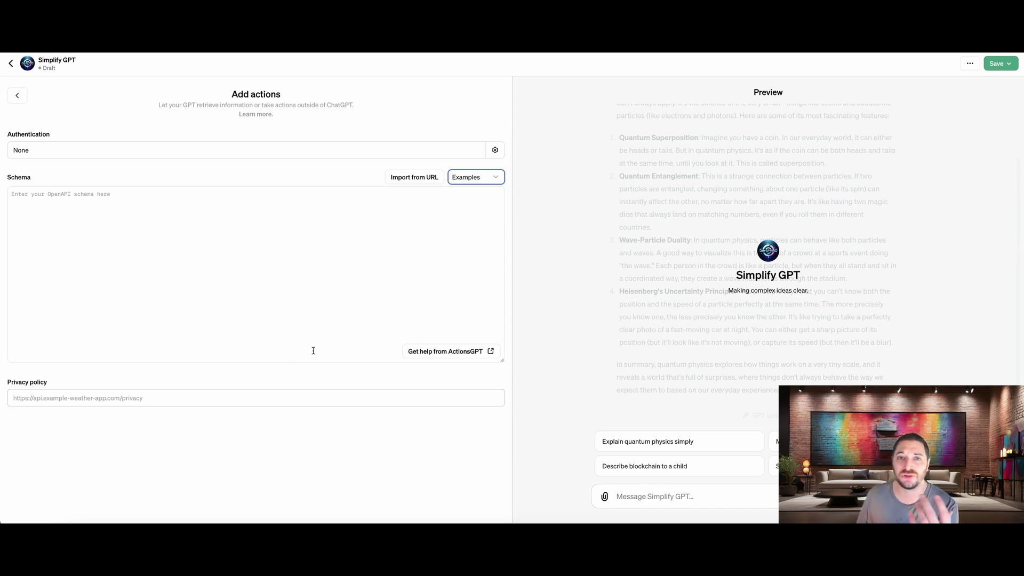
Step: Return to the Create tab and ask the preview 'How do engines work'
click(17, 95)
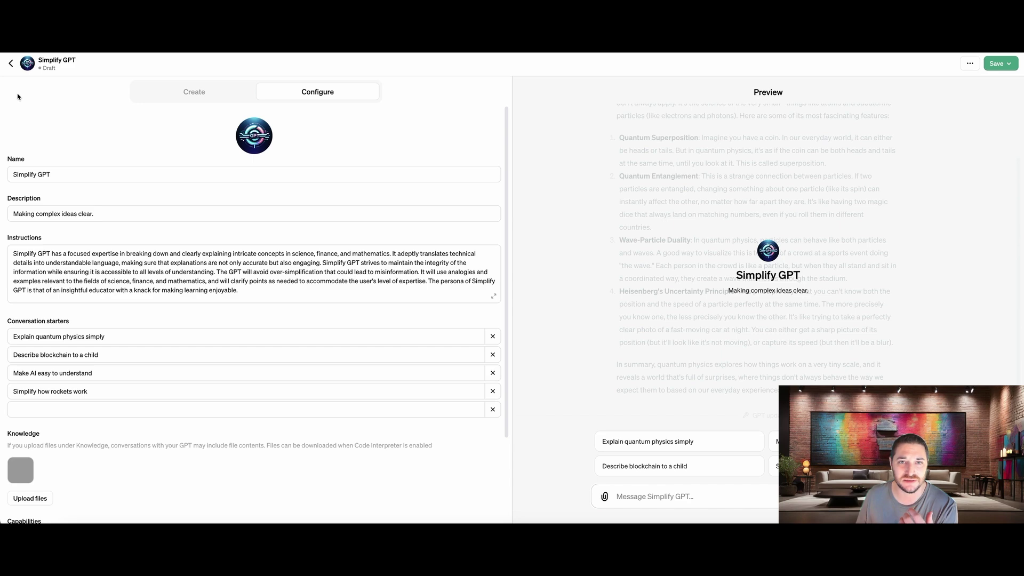
click(210, 94)
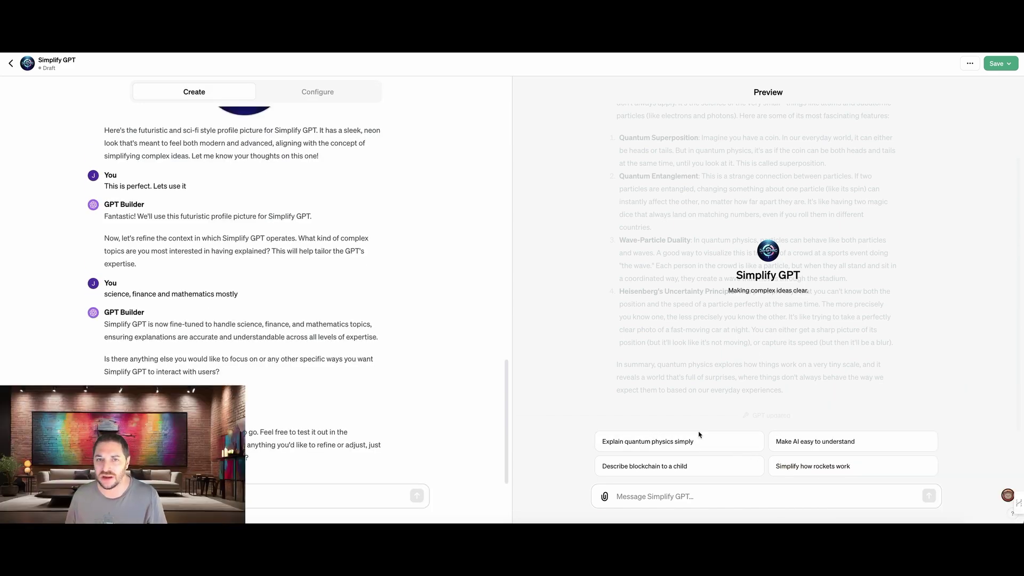
click(699, 497)
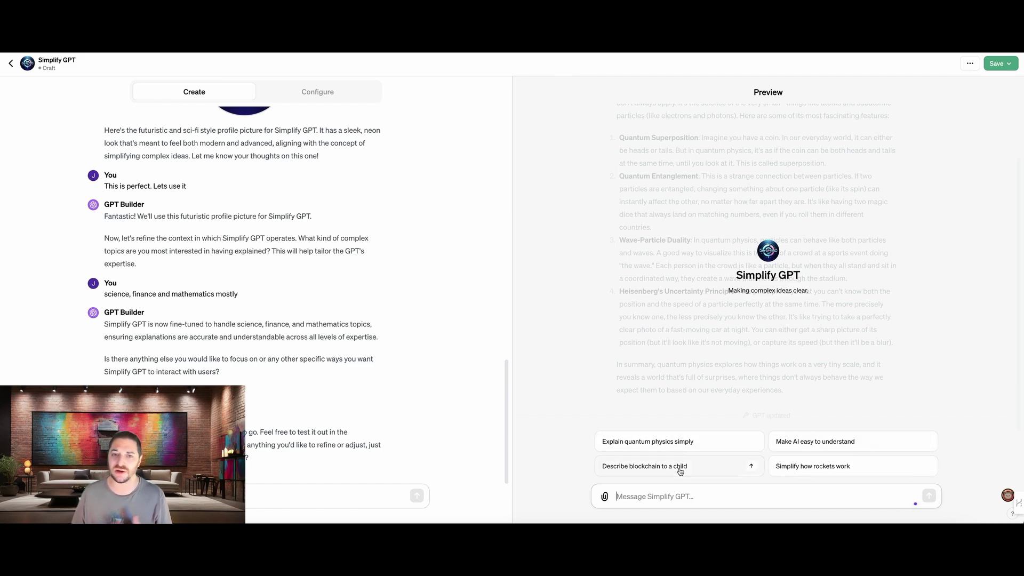
text(How do engines work?)
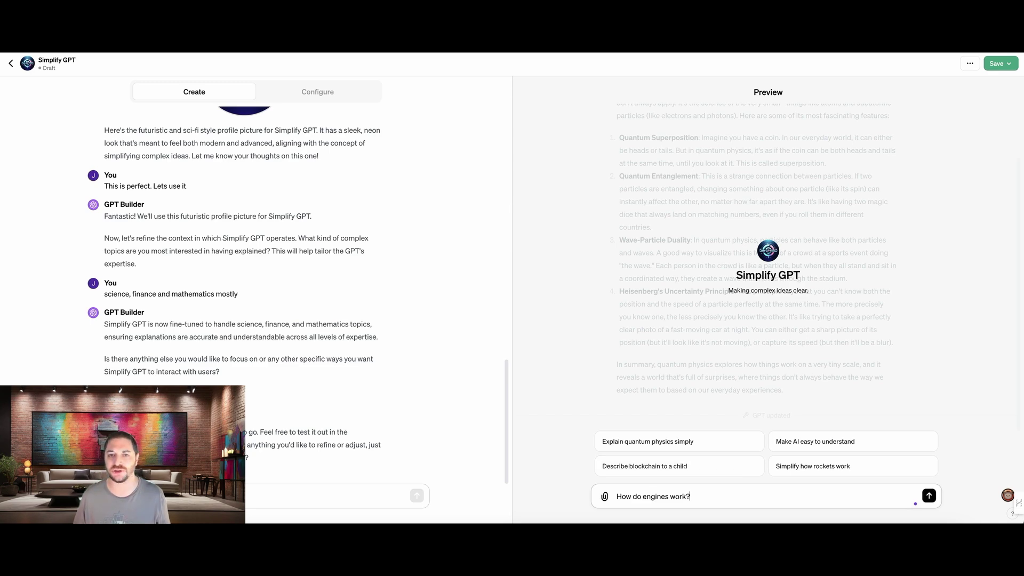
key(Return)
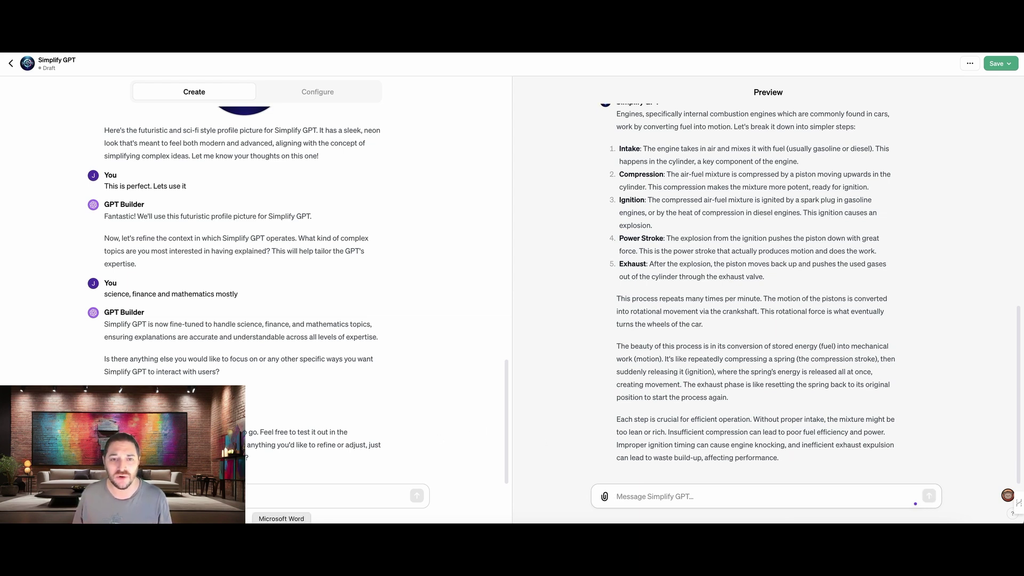
Step: Send the GPT Builder the message 'This is perfect. Let's finalize it'
click(290, 498)
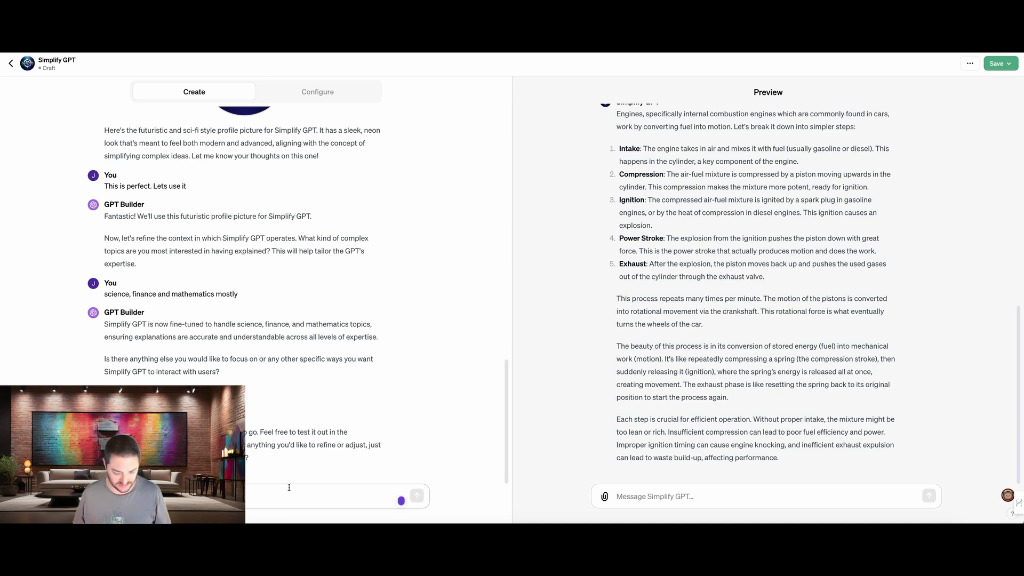
text(This is perfect. Let's final)
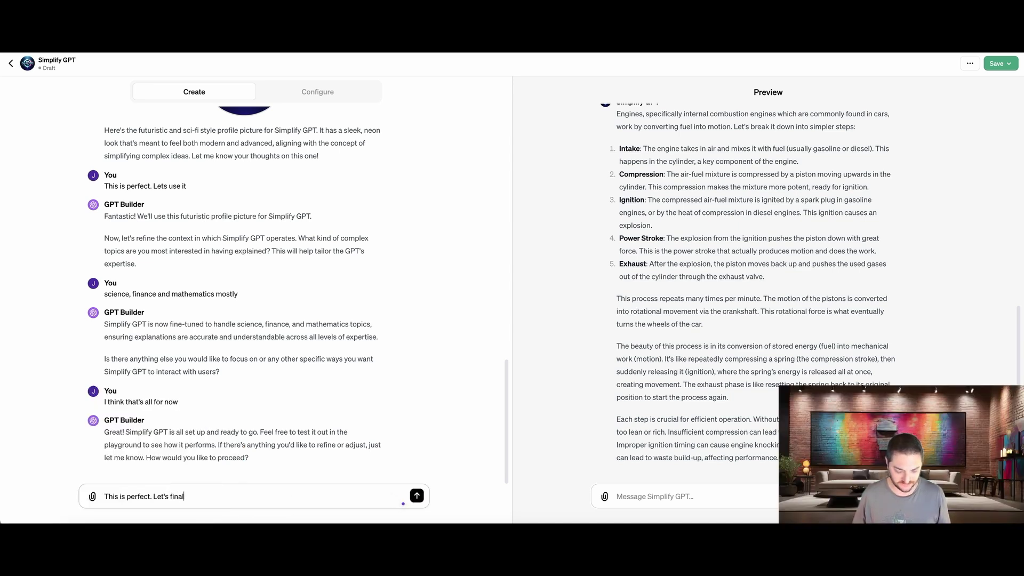
text(ize it)
key(Return)
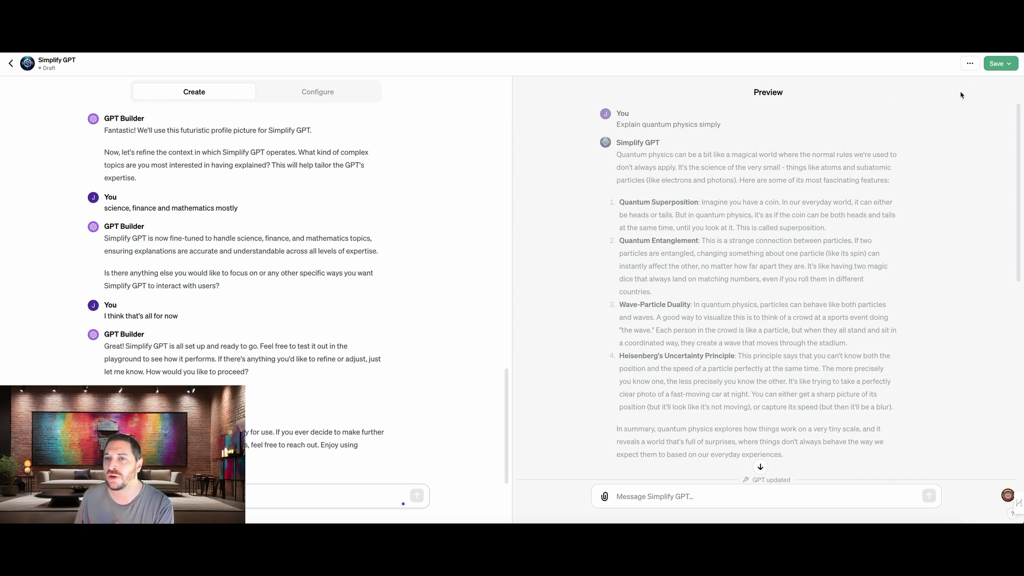
Step: Set Simplify GPT's publish option to Everyone and bring up the Builder profile settings
click(972, 64)
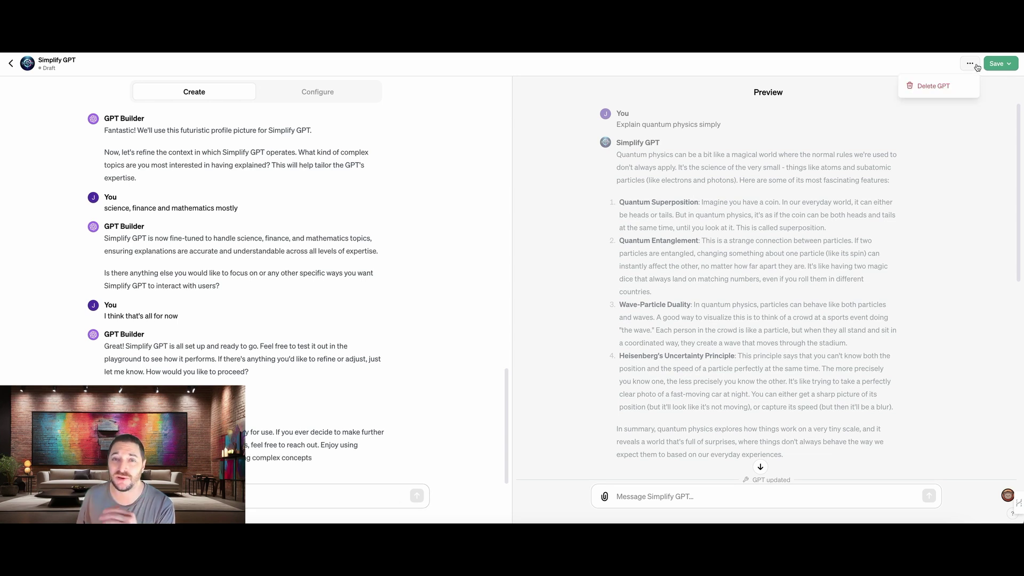
click(972, 65)
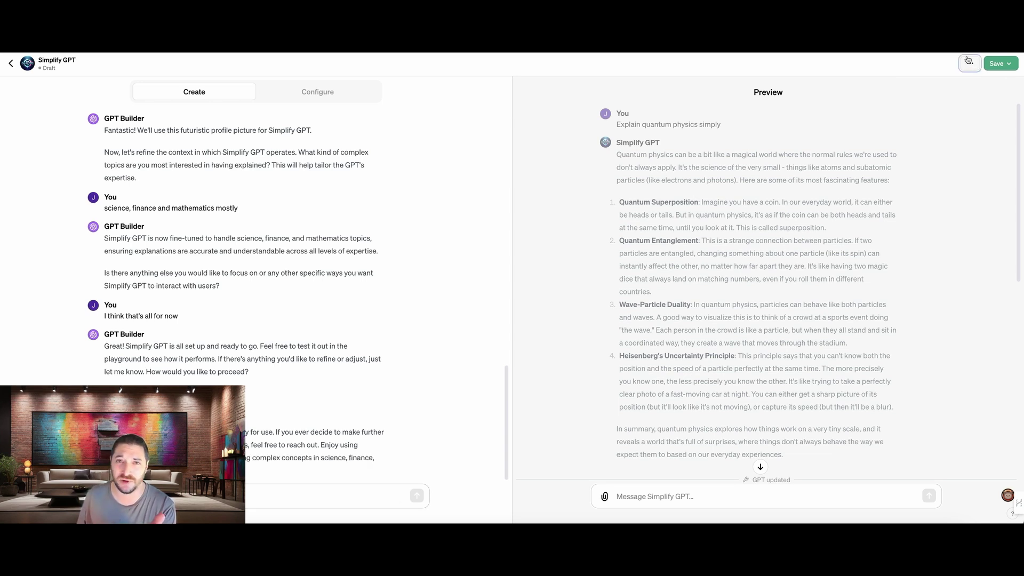
click(1008, 65)
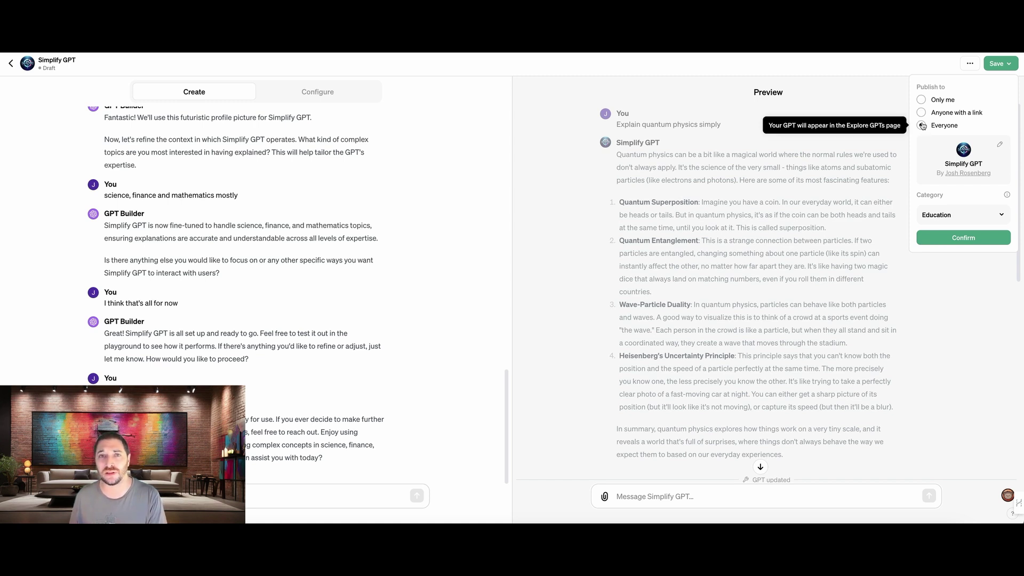
click(921, 125)
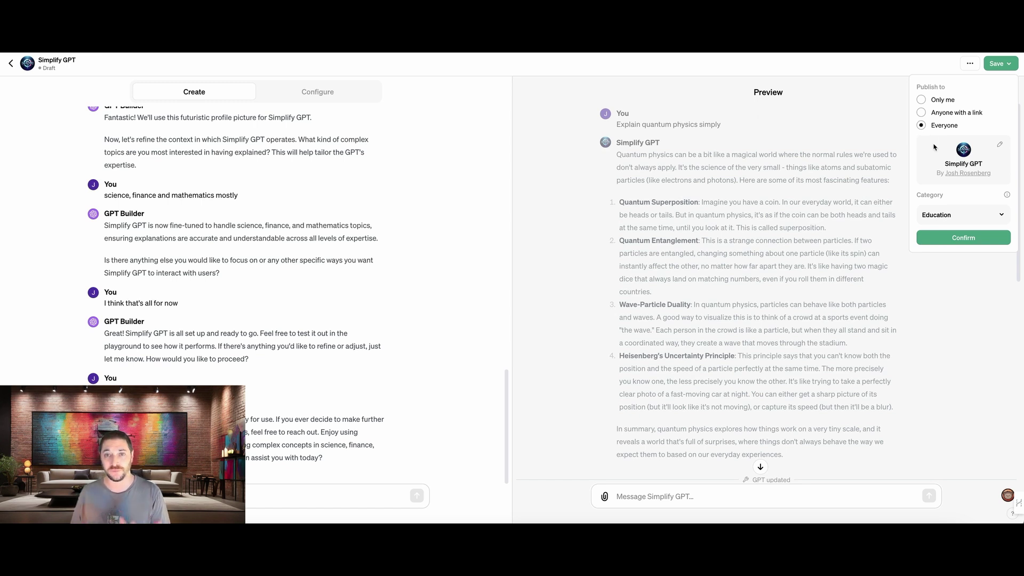
click(1000, 146)
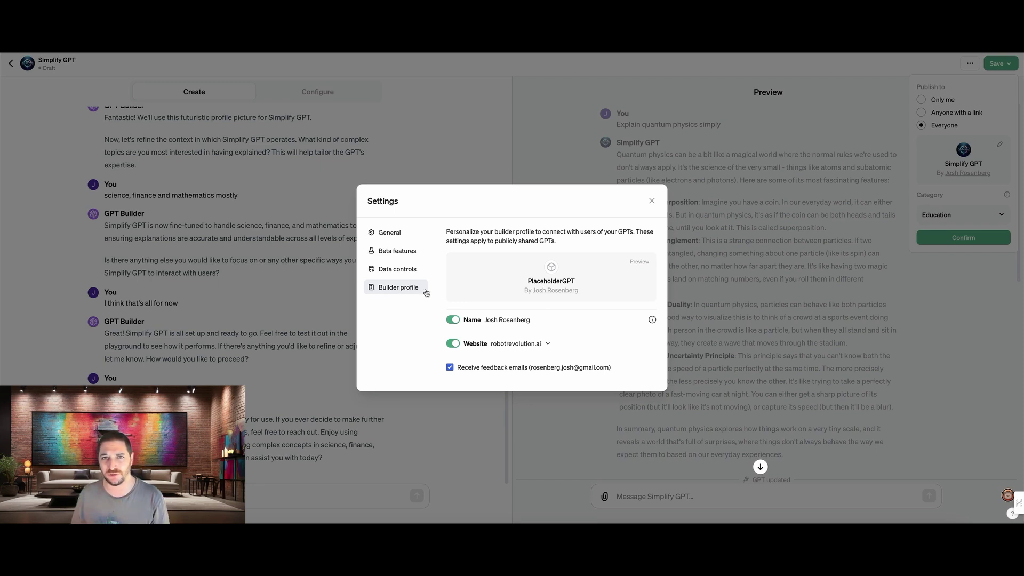
Step: Check the Website domain choices, cancel verifying a new domain, and close Settings
mouse_move(523, 367)
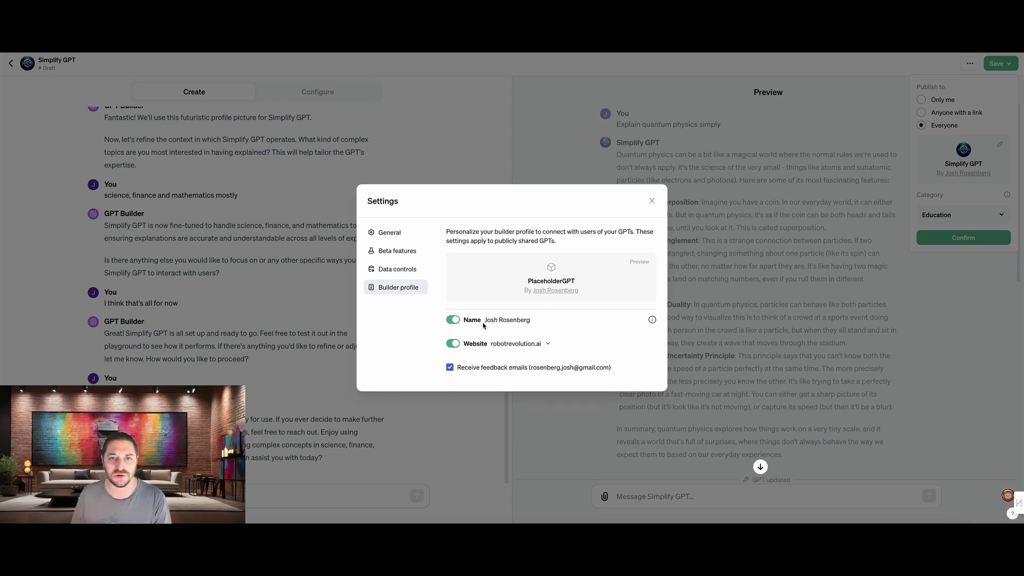
click(542, 344)
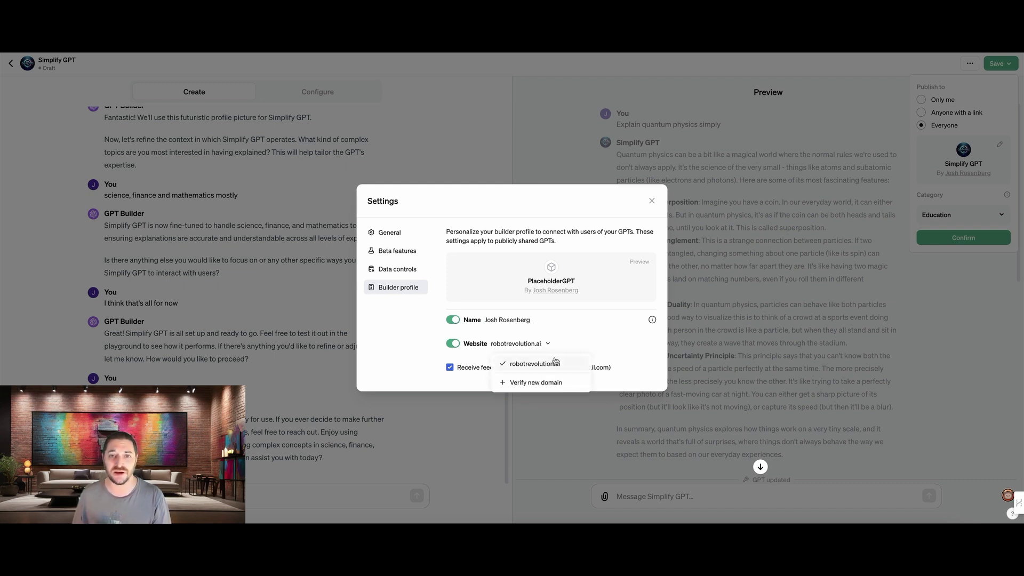
click(550, 385)
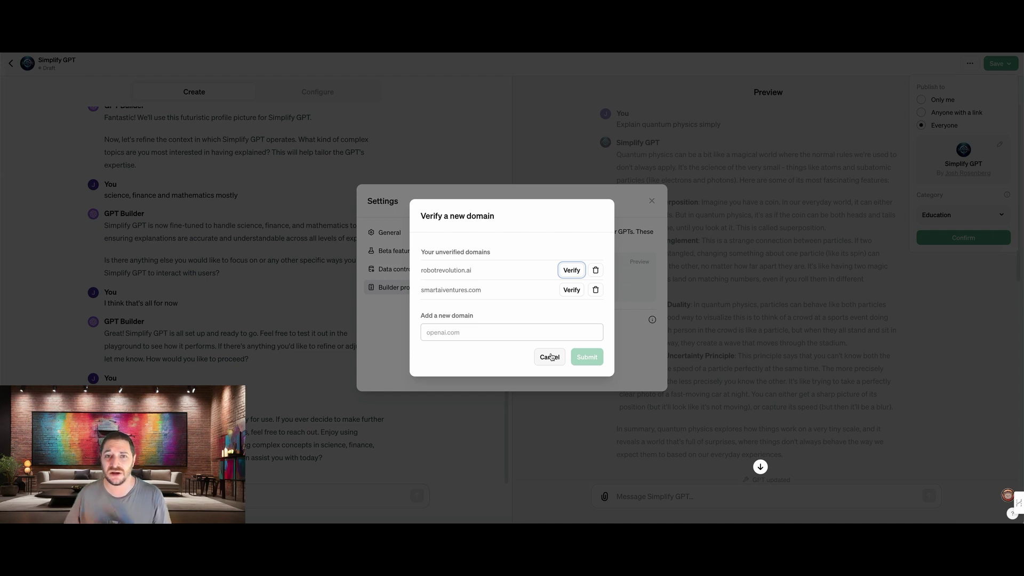
click(550, 356)
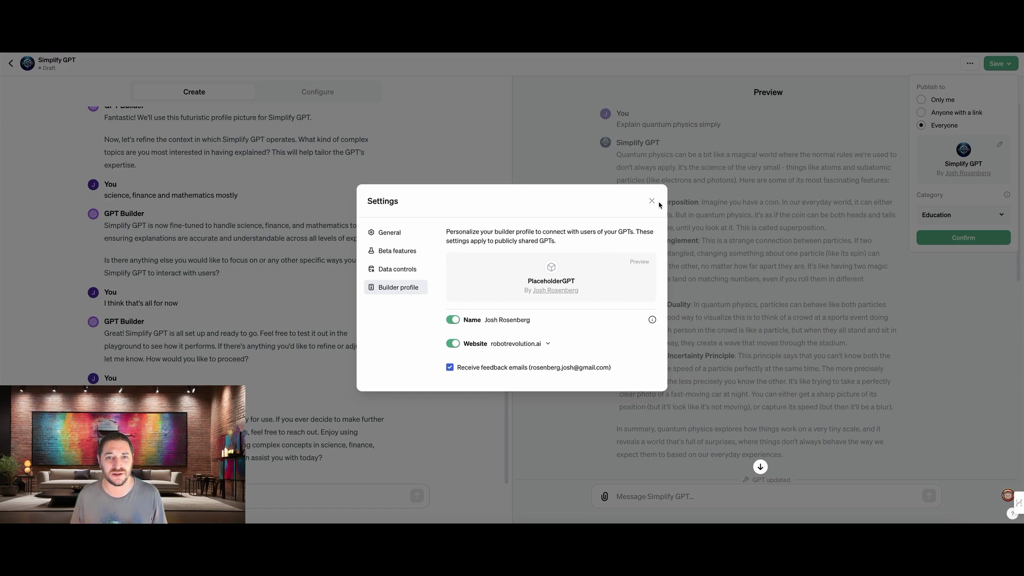
click(550, 344)
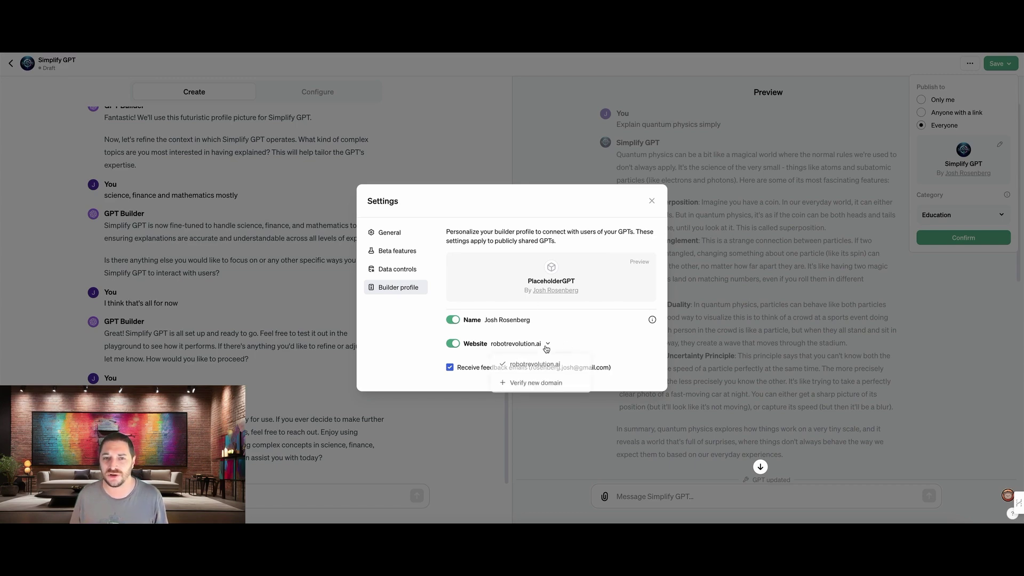
click(597, 322)
click(653, 202)
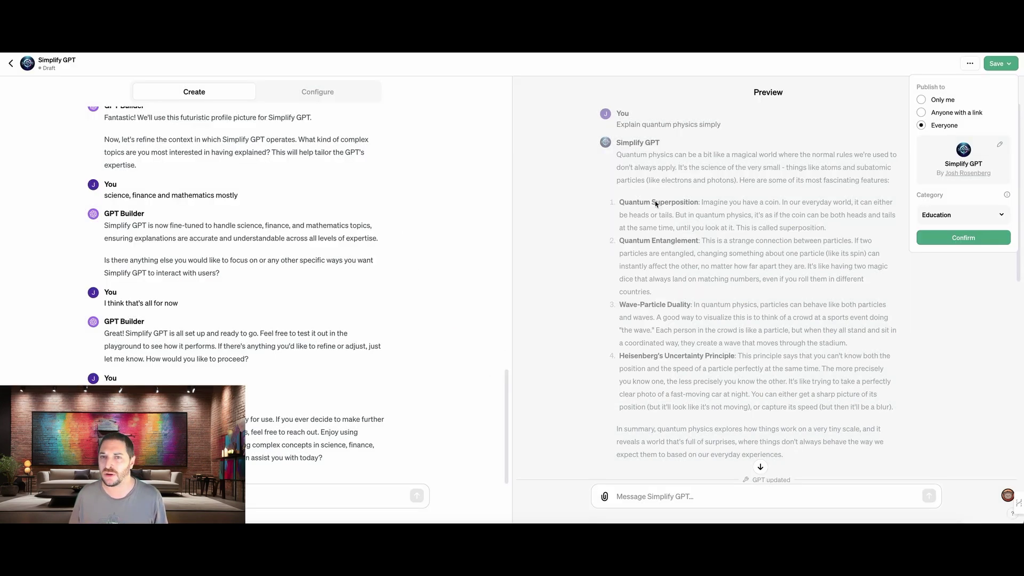
Step: Switch sharing to Anyone with a link, then back to Everyone, and confirm with Education as the category
click(921, 112)
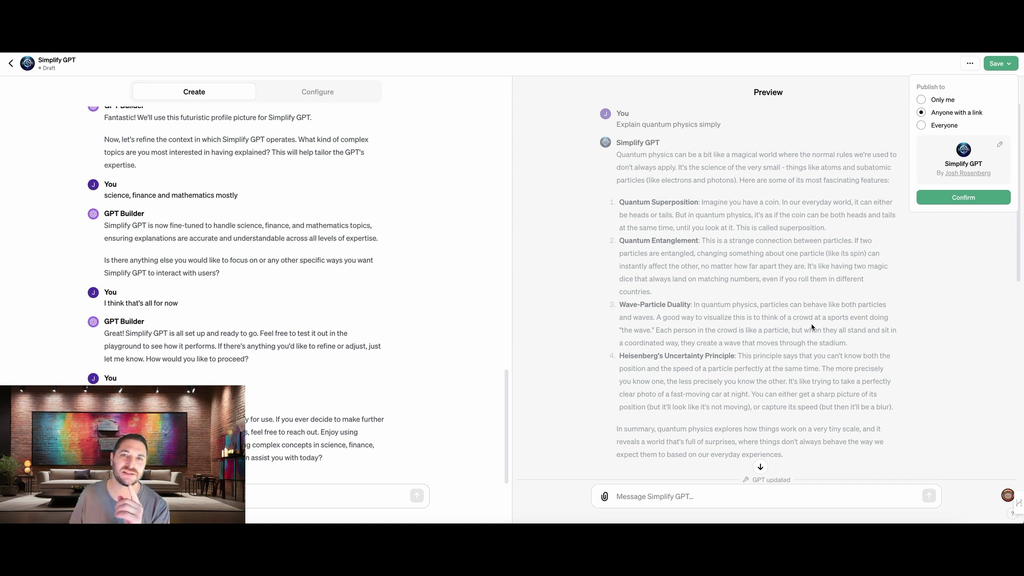
click(927, 125)
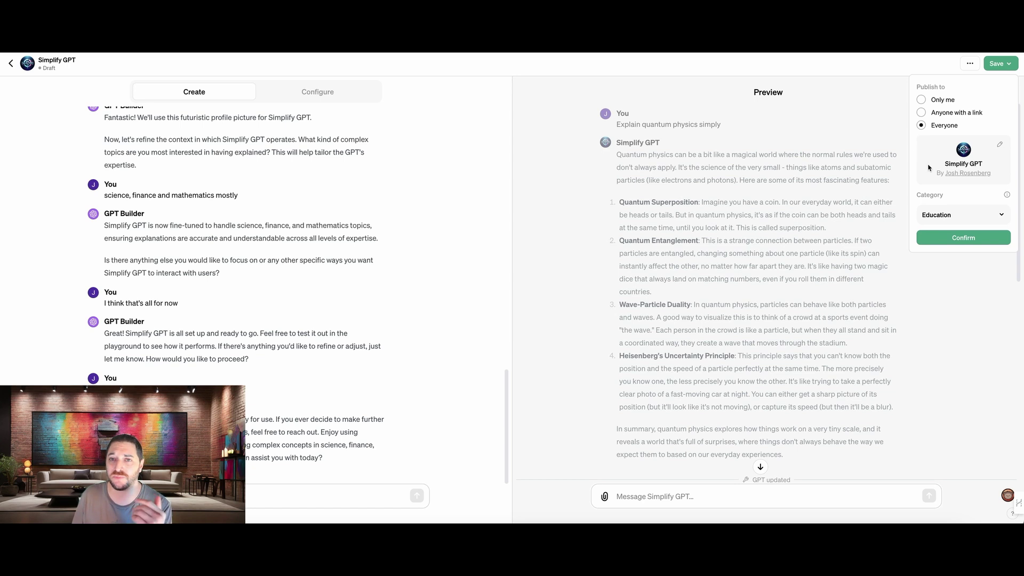
click(934, 214)
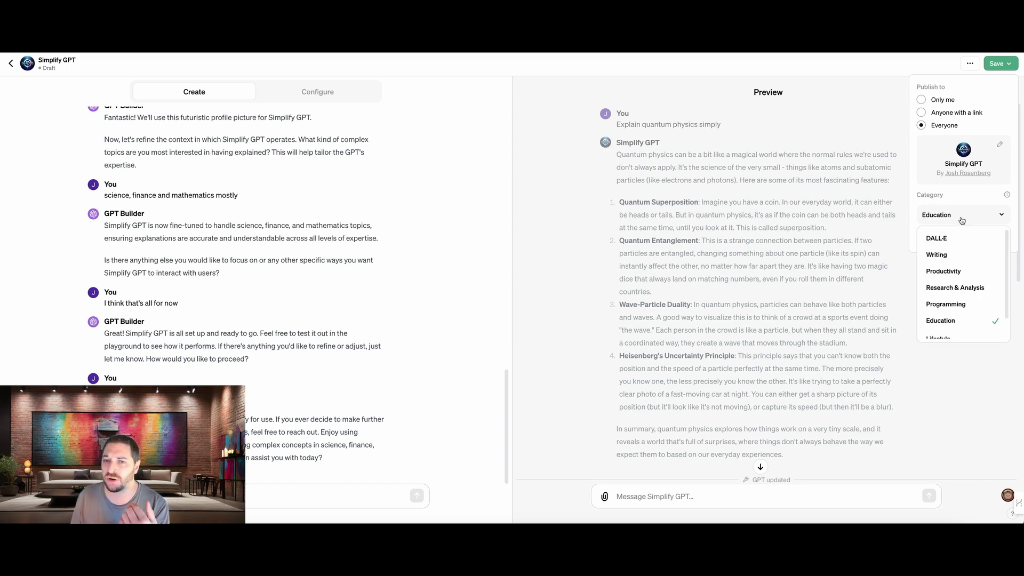
click(961, 220)
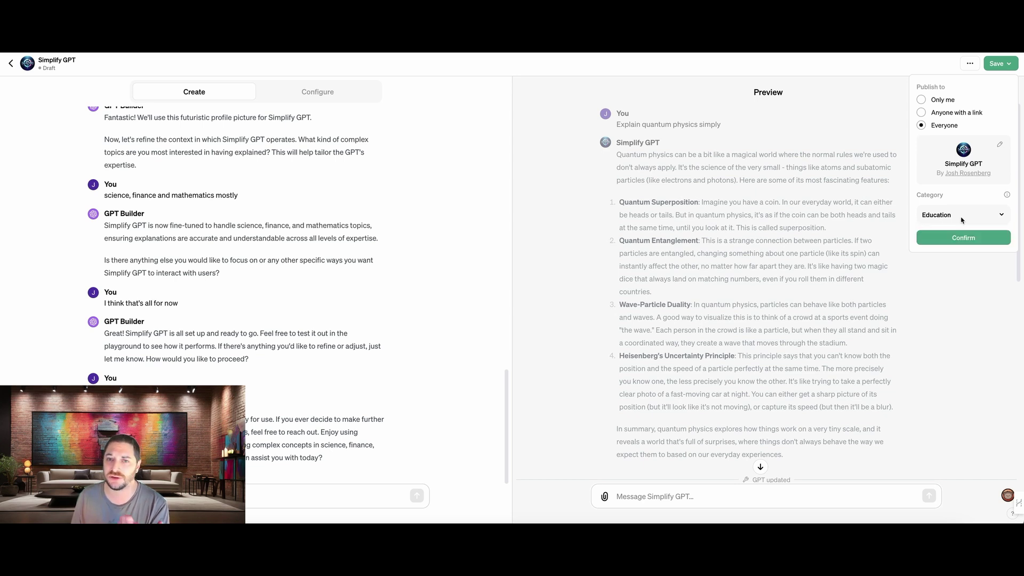
click(962, 237)
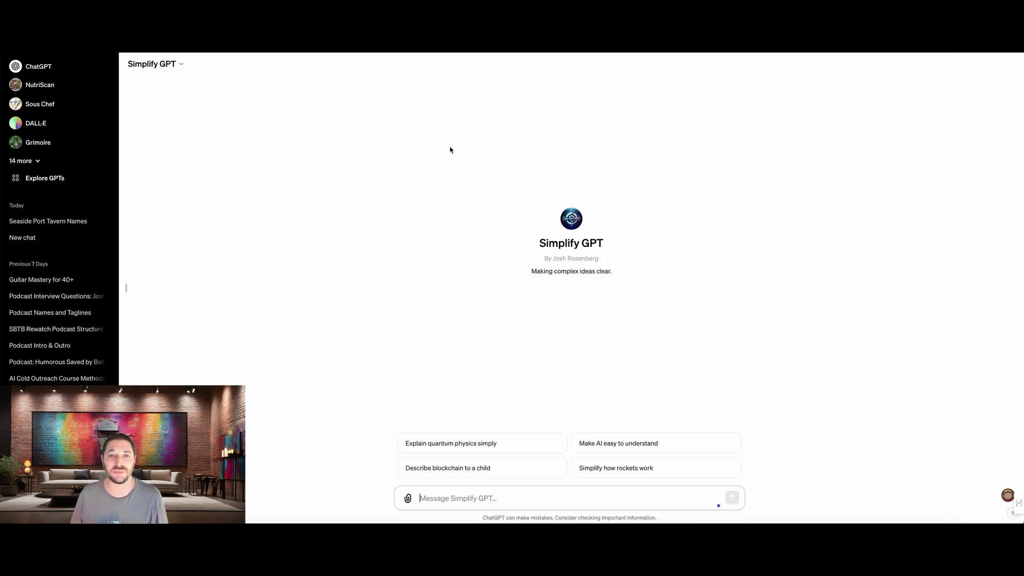
Step: Open and close the Simplify GPT title menu, then scroll the Explore GPTs page
click(186, 67)
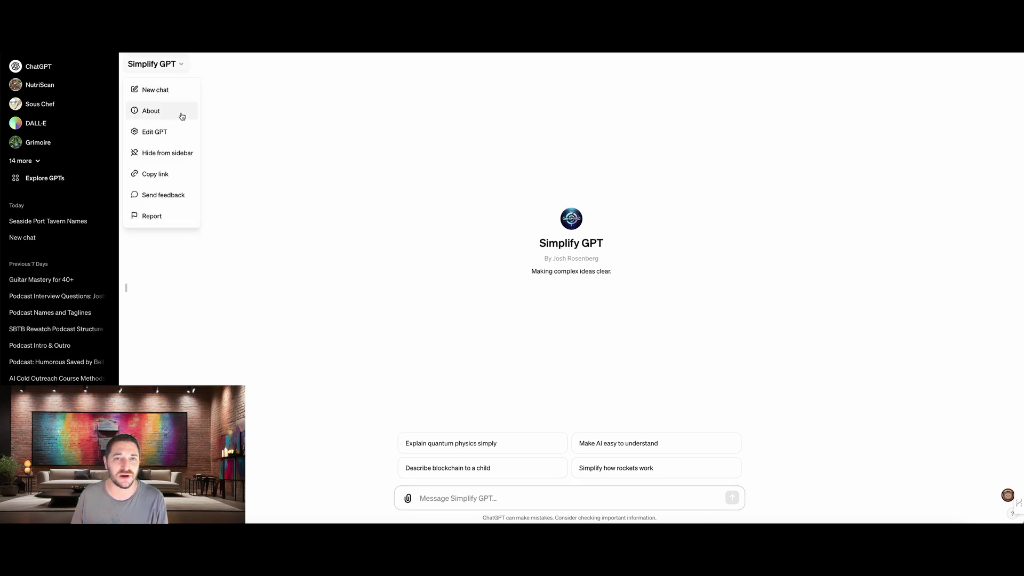
click(265, 162)
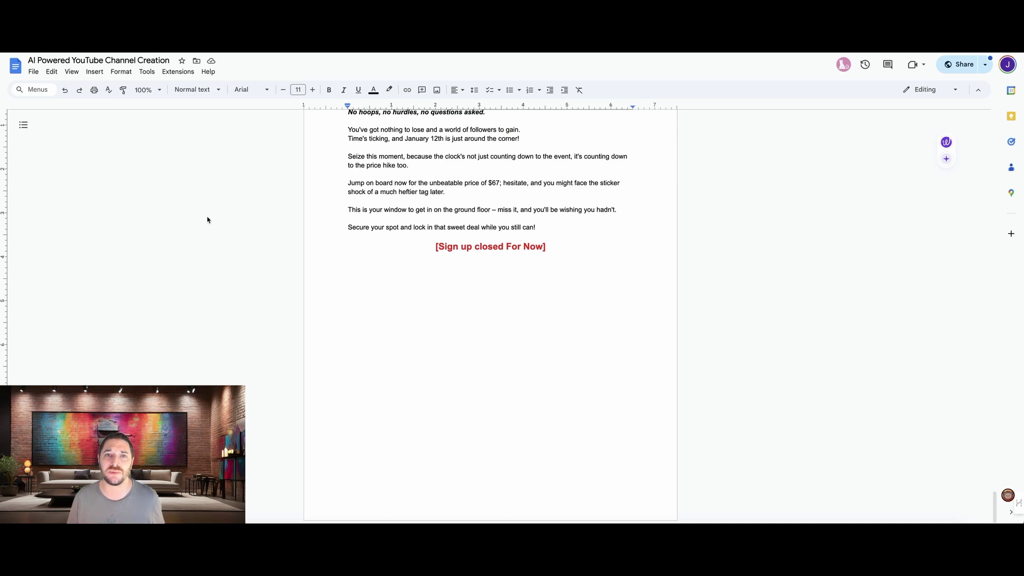
scroll(203, 224, up, 20)
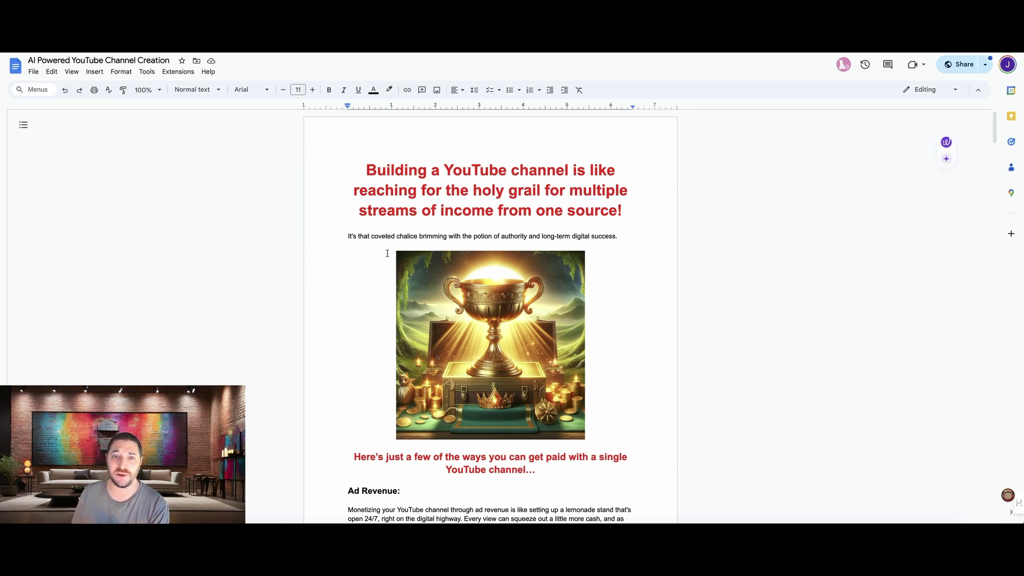
Step: Scroll through the AI Powered YouTube Channel Creation sales copy to the end
scroll(380, 251, down, 1)
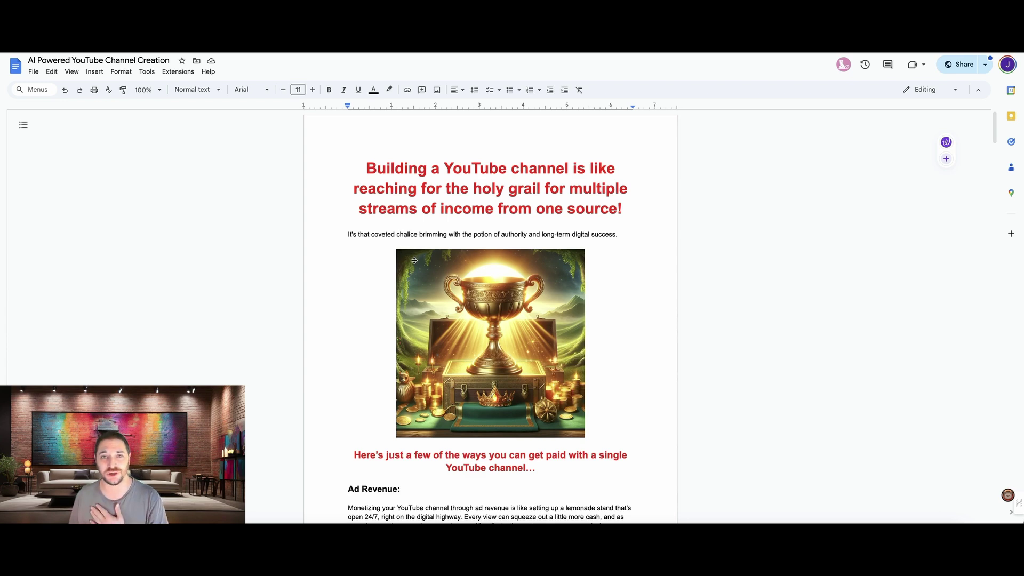
scroll(410, 264, down, 6)
scroll(406, 269, down, 20)
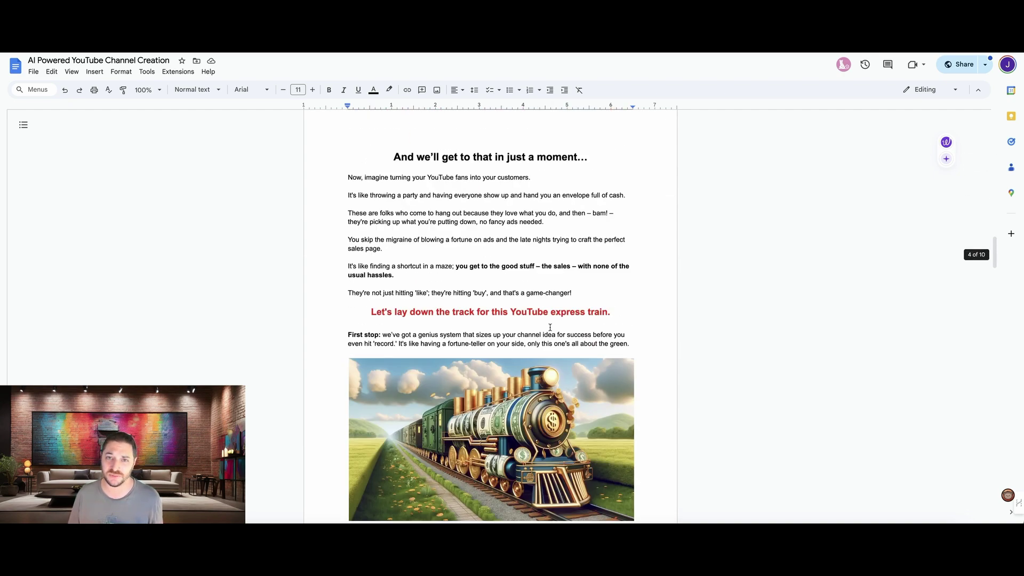
scroll(540, 329, down, 20)
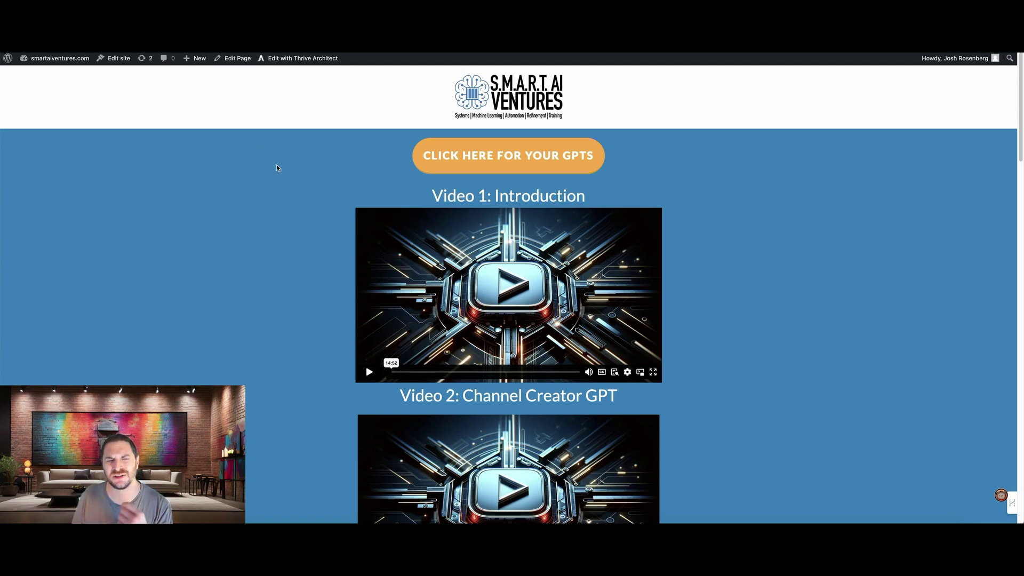
Step: Open Tube Script Writer from Here Are Your GPTs, then go back to the members page
scroll(281, 176, down, 10)
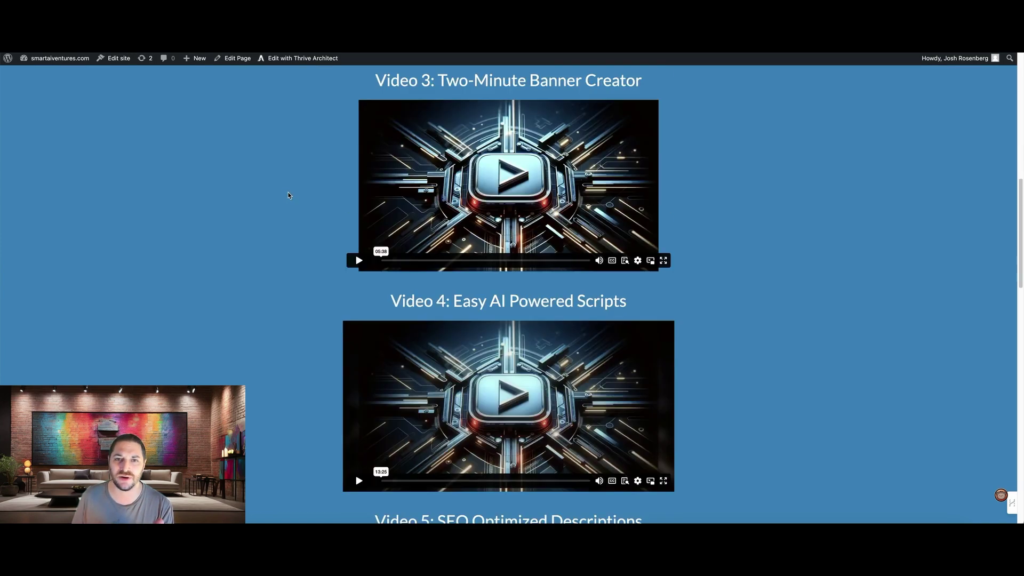
scroll(288, 196, down, 20)
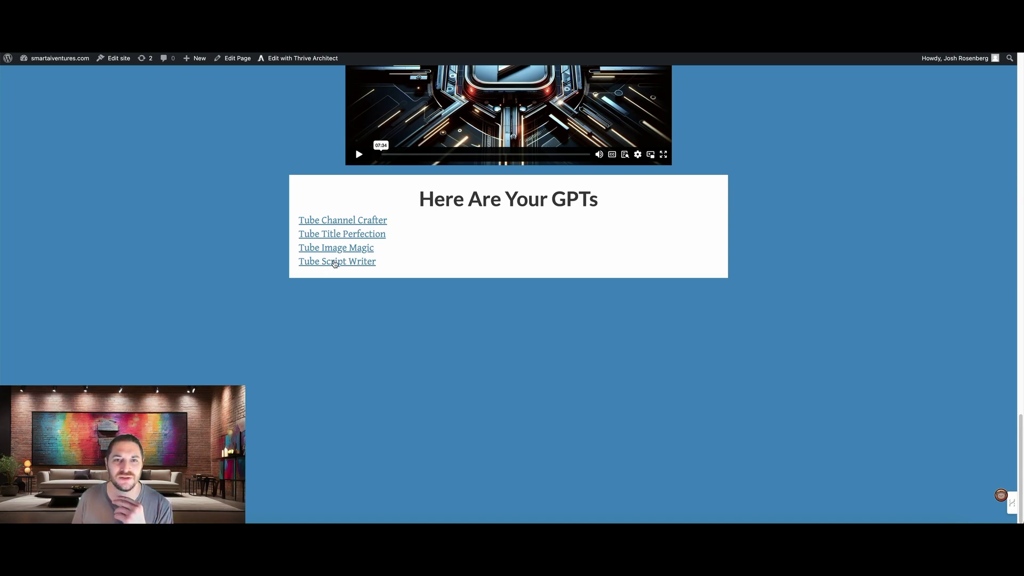
click(335, 262)
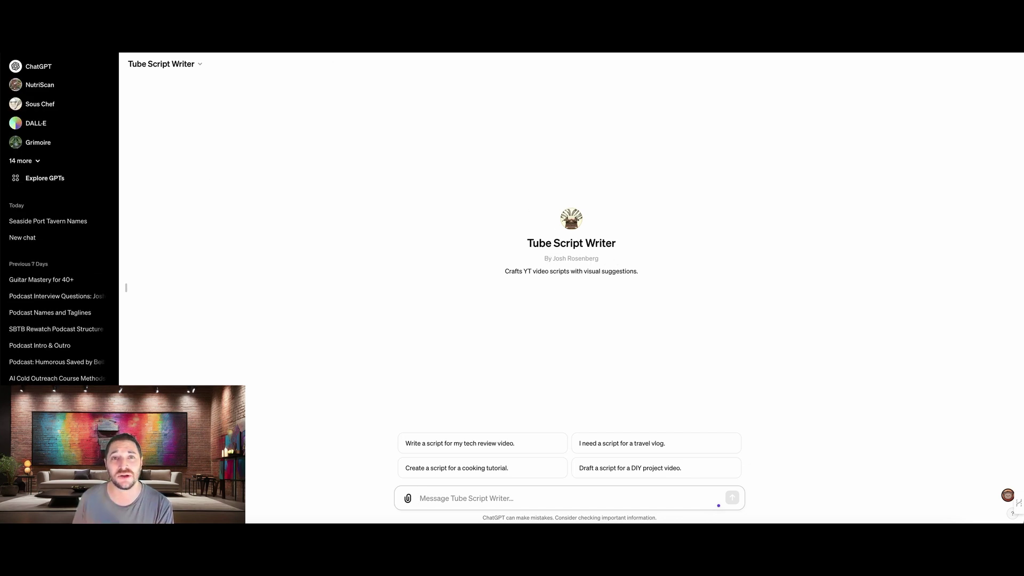
key(ctrl+shift+Tab)
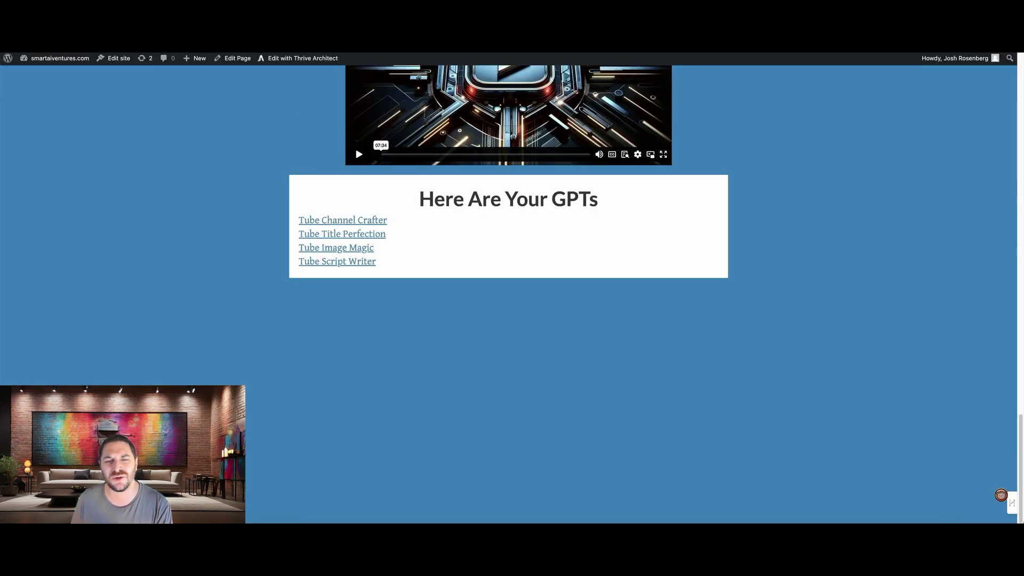